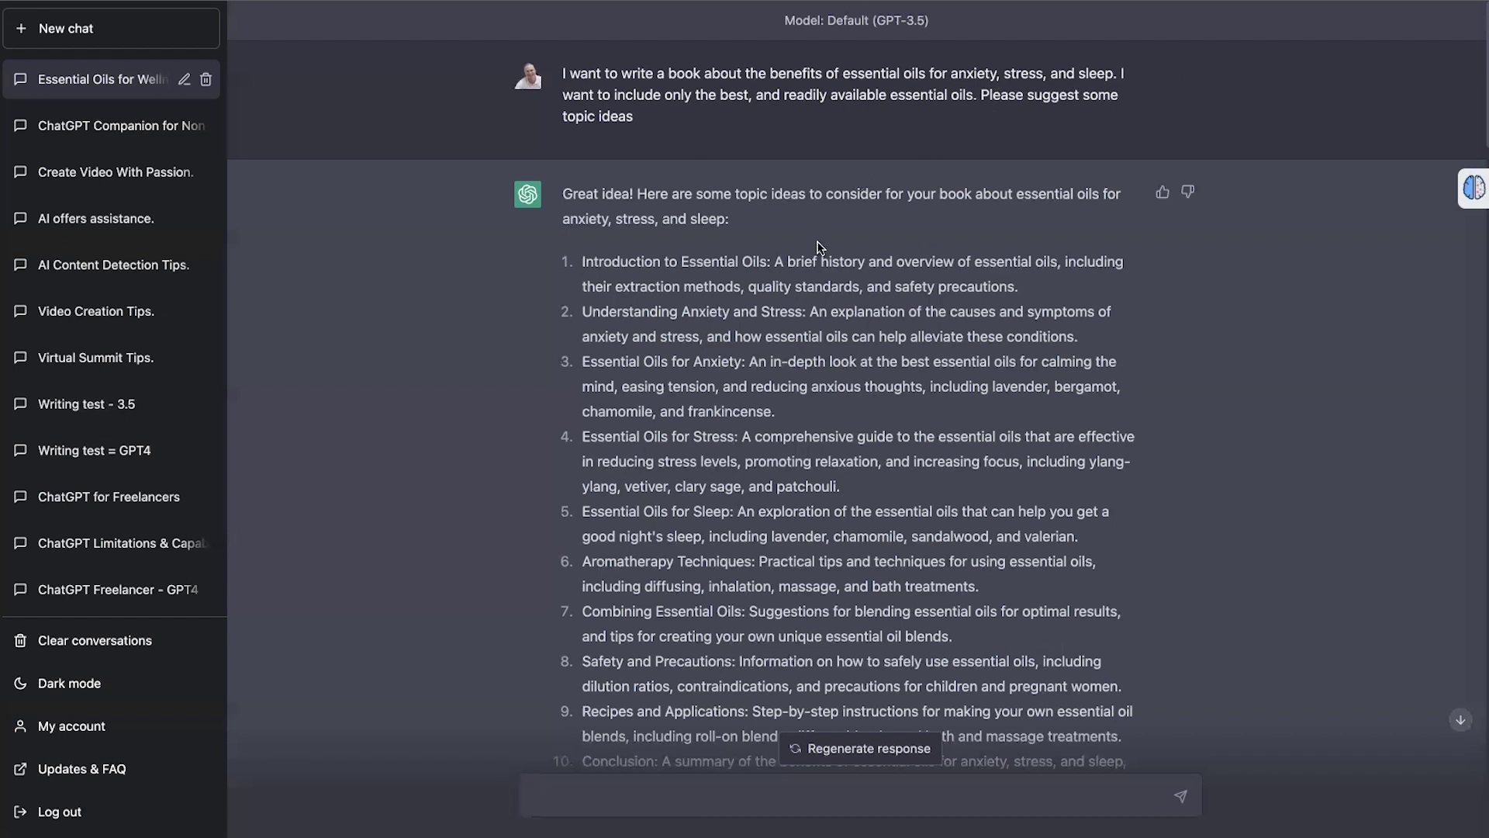
Scroll down the ten-part 'From Chaos to Calm' outline to its Conclusion and References
scroll(857, 425, down, 2)
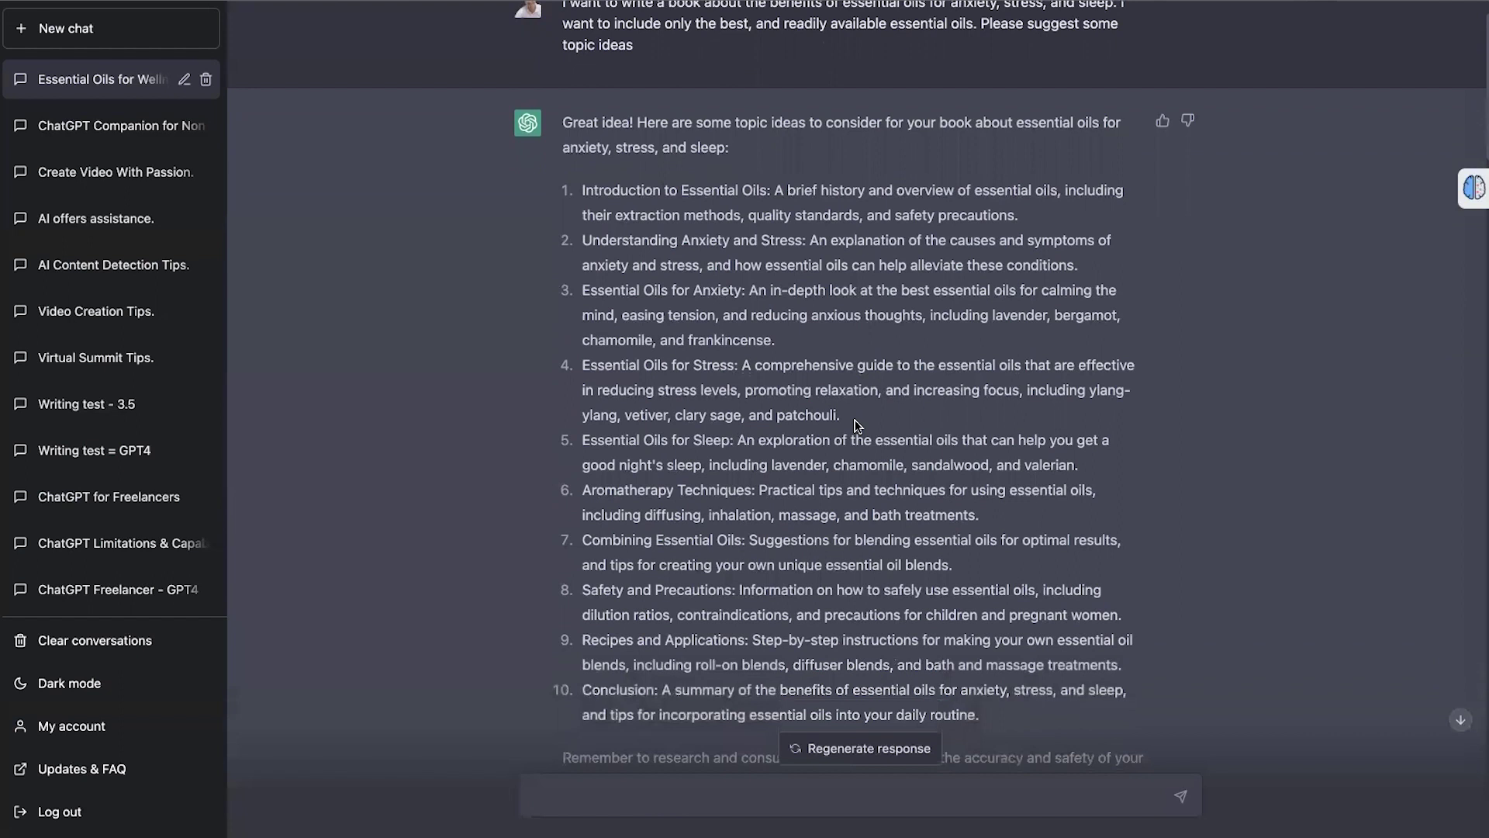
scroll(857, 425, down, 2)
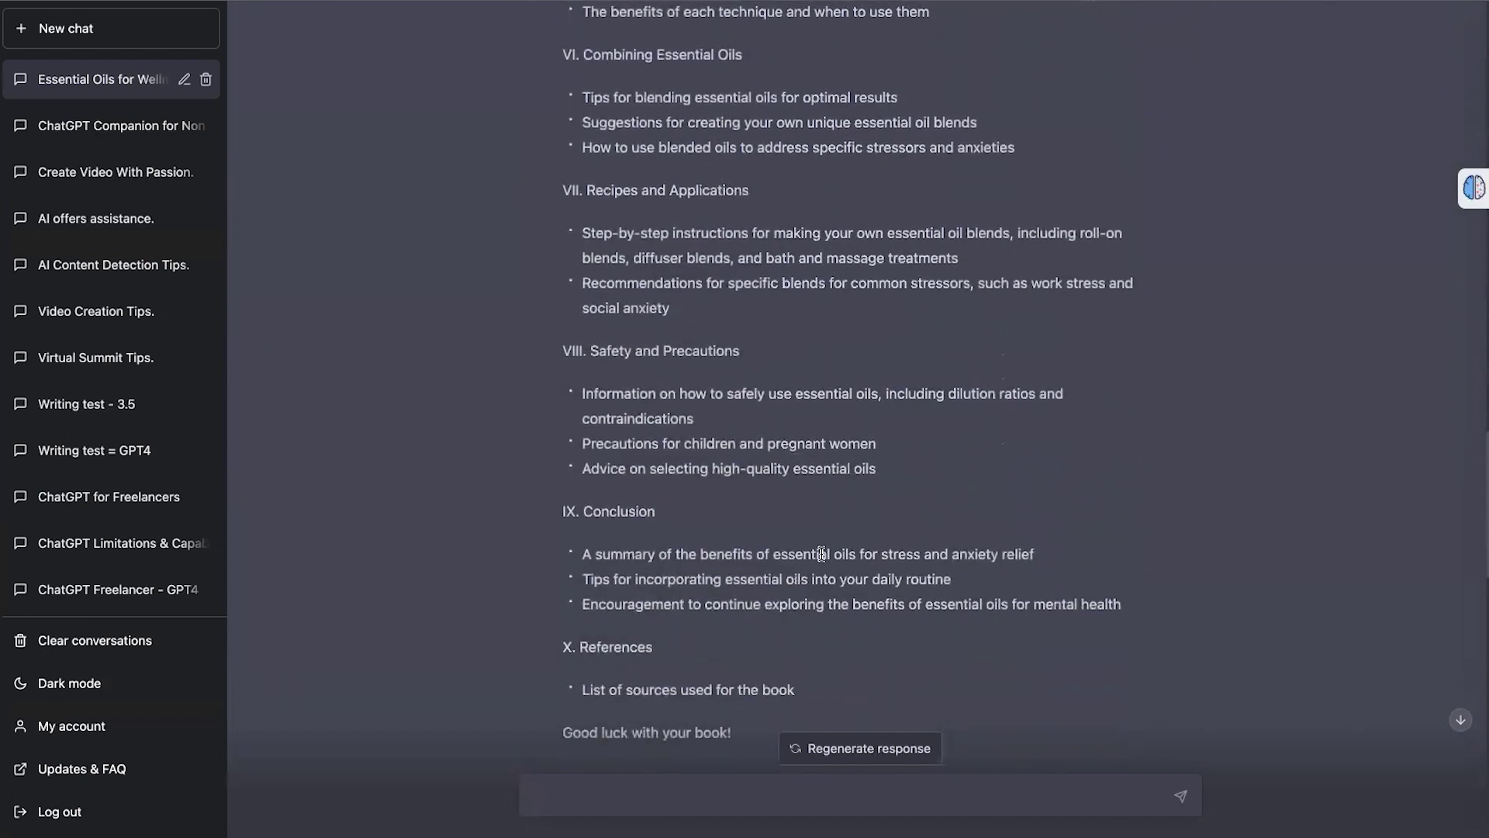
Send the request 'expand on chapter IV to include more subsections'
text(expand on chapter IV to include more subsections)
key(Return)
scroll(821, 551, up, 10)
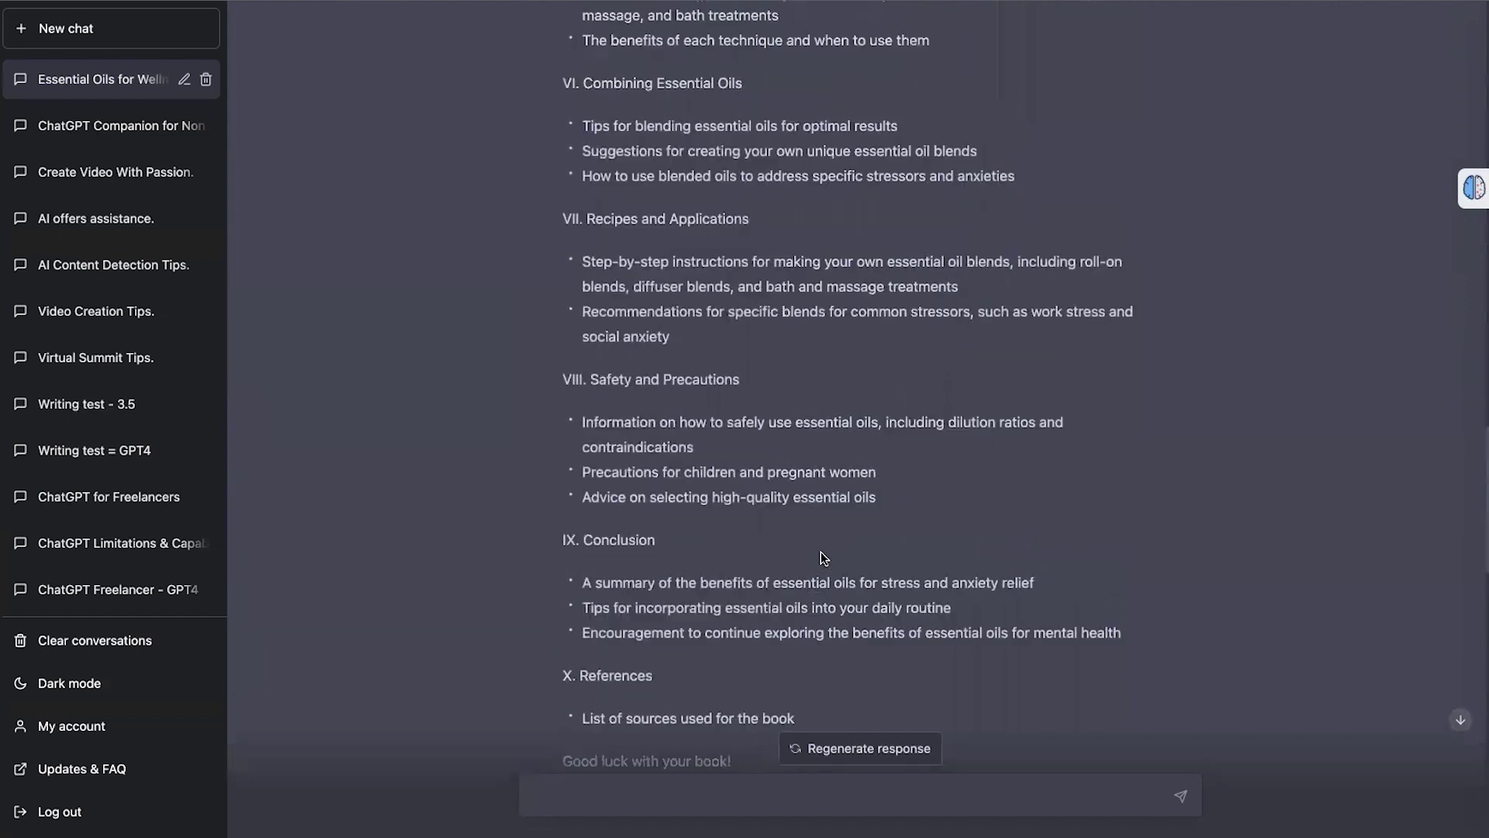
scroll(820, 551, up, 2)
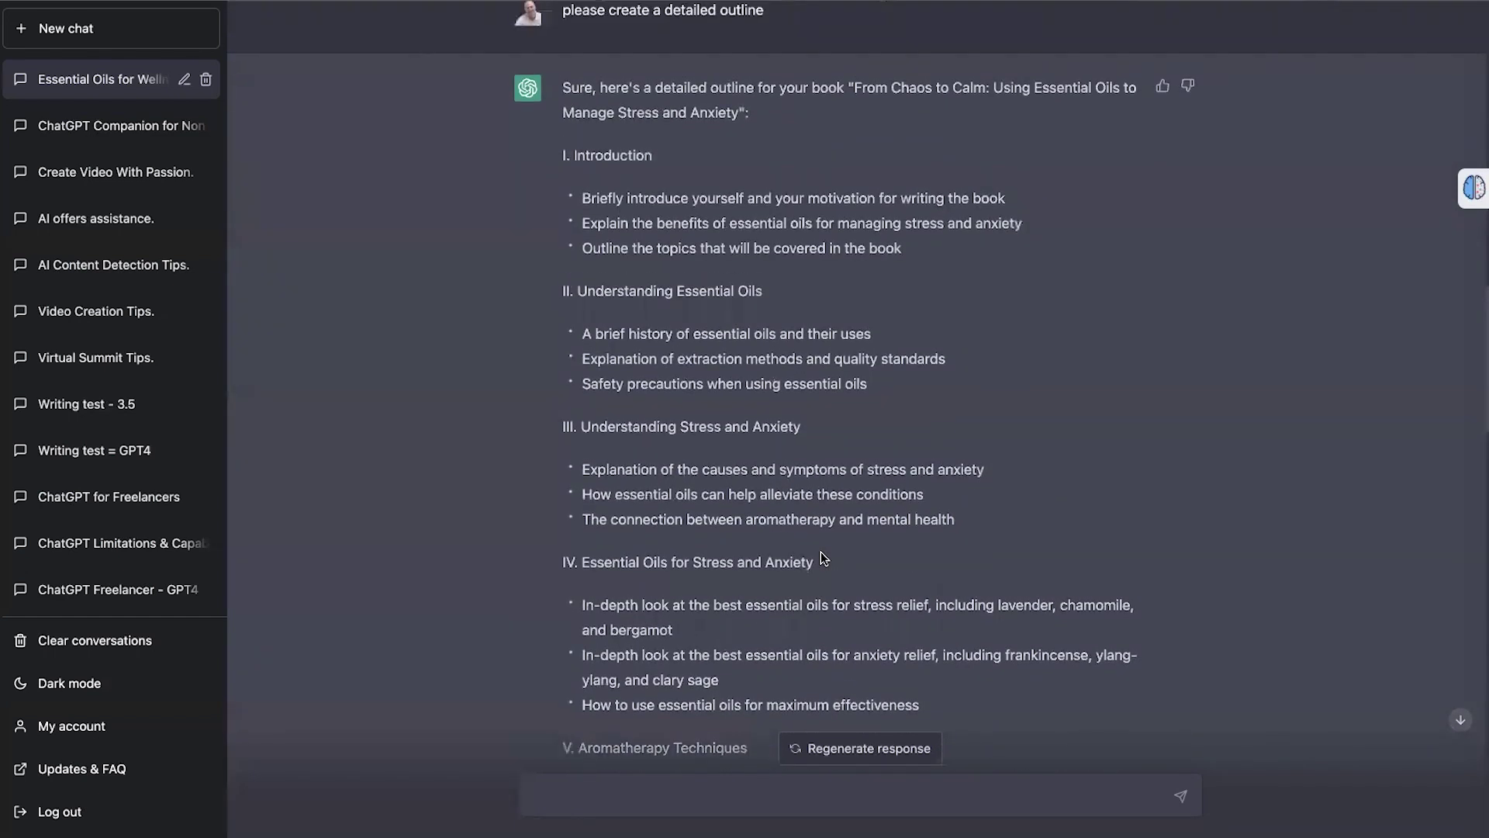
Review the expanded Chapter IV subsections A–F, from stress-relief oils to Conclusion
scroll(821, 552, down, 6)
scroll(821, 551, down, 8)
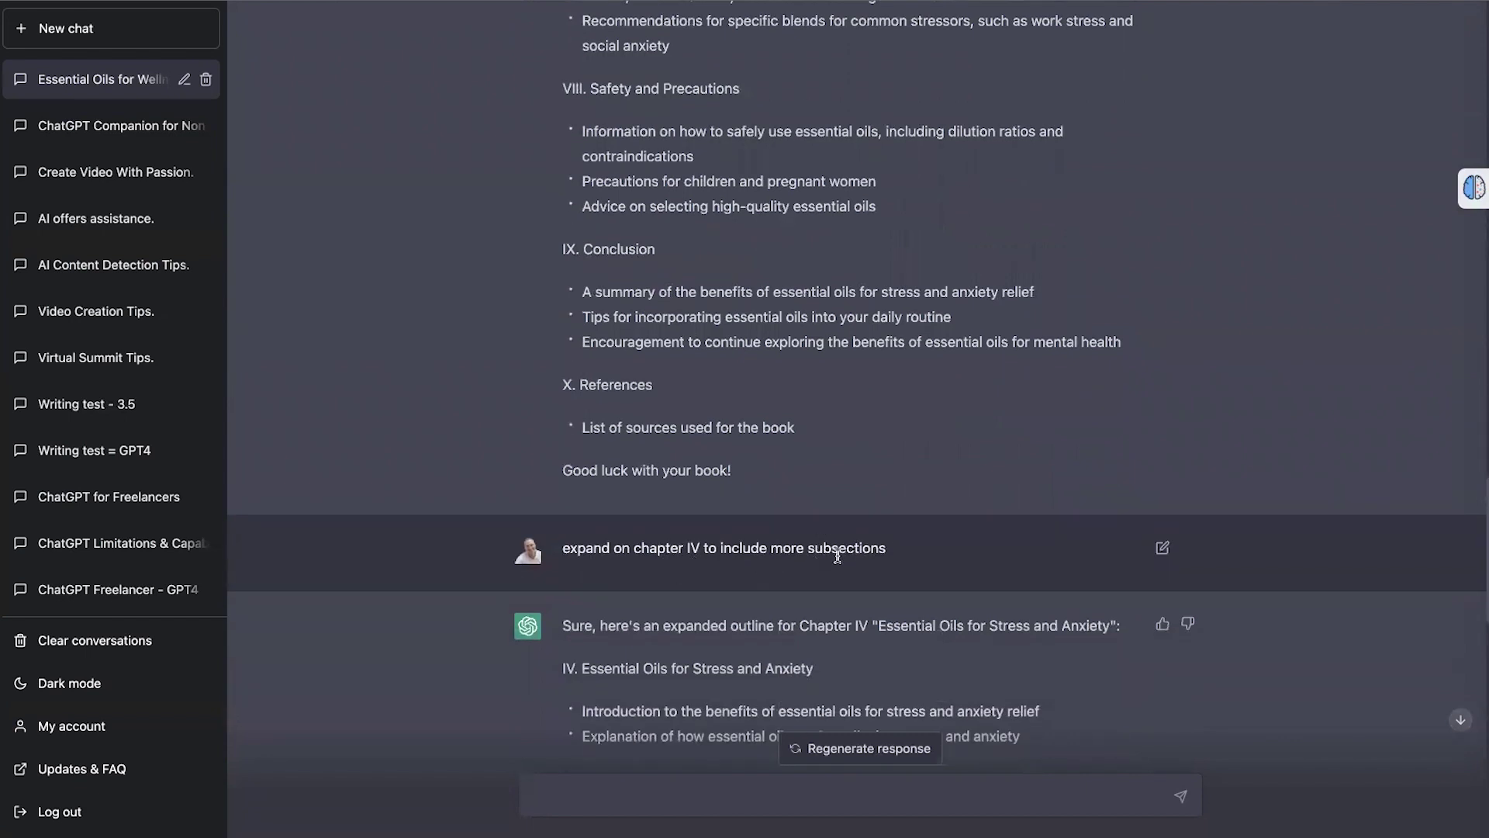
scroll(838, 557, down, 5)
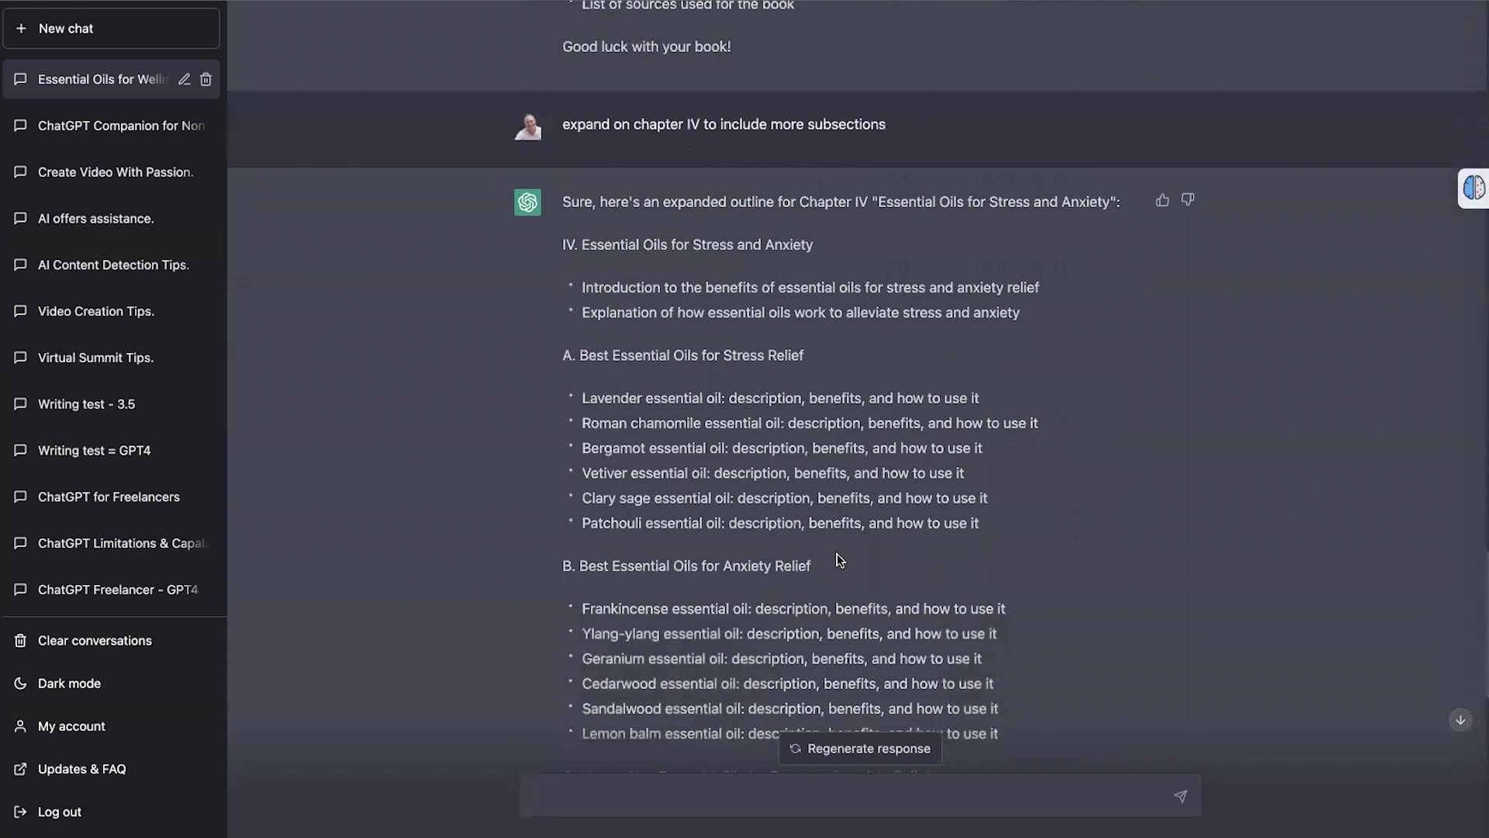
scroll(874, 554, down, 3)
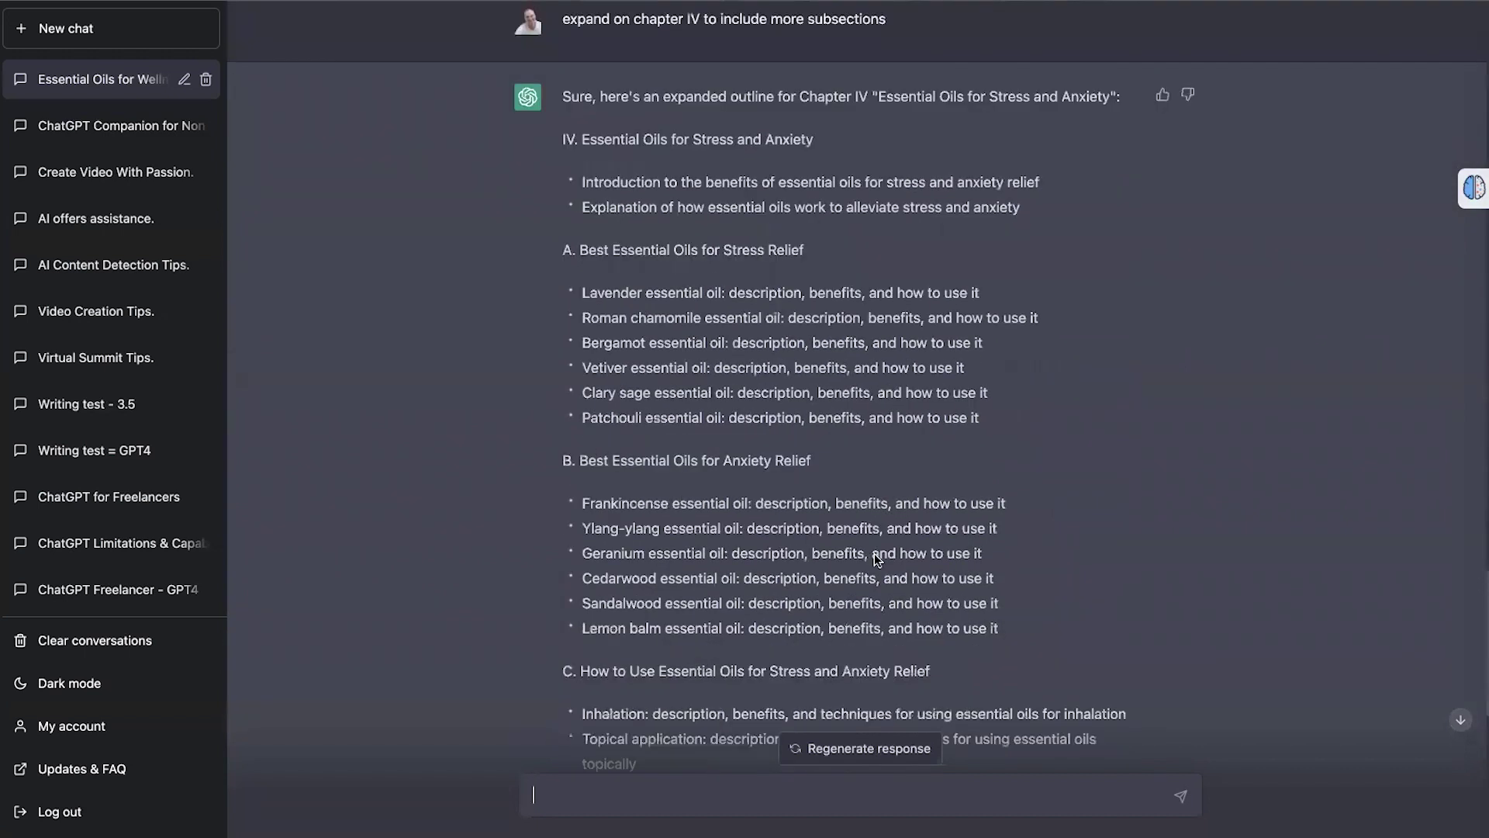
scroll(874, 553, down, 3)
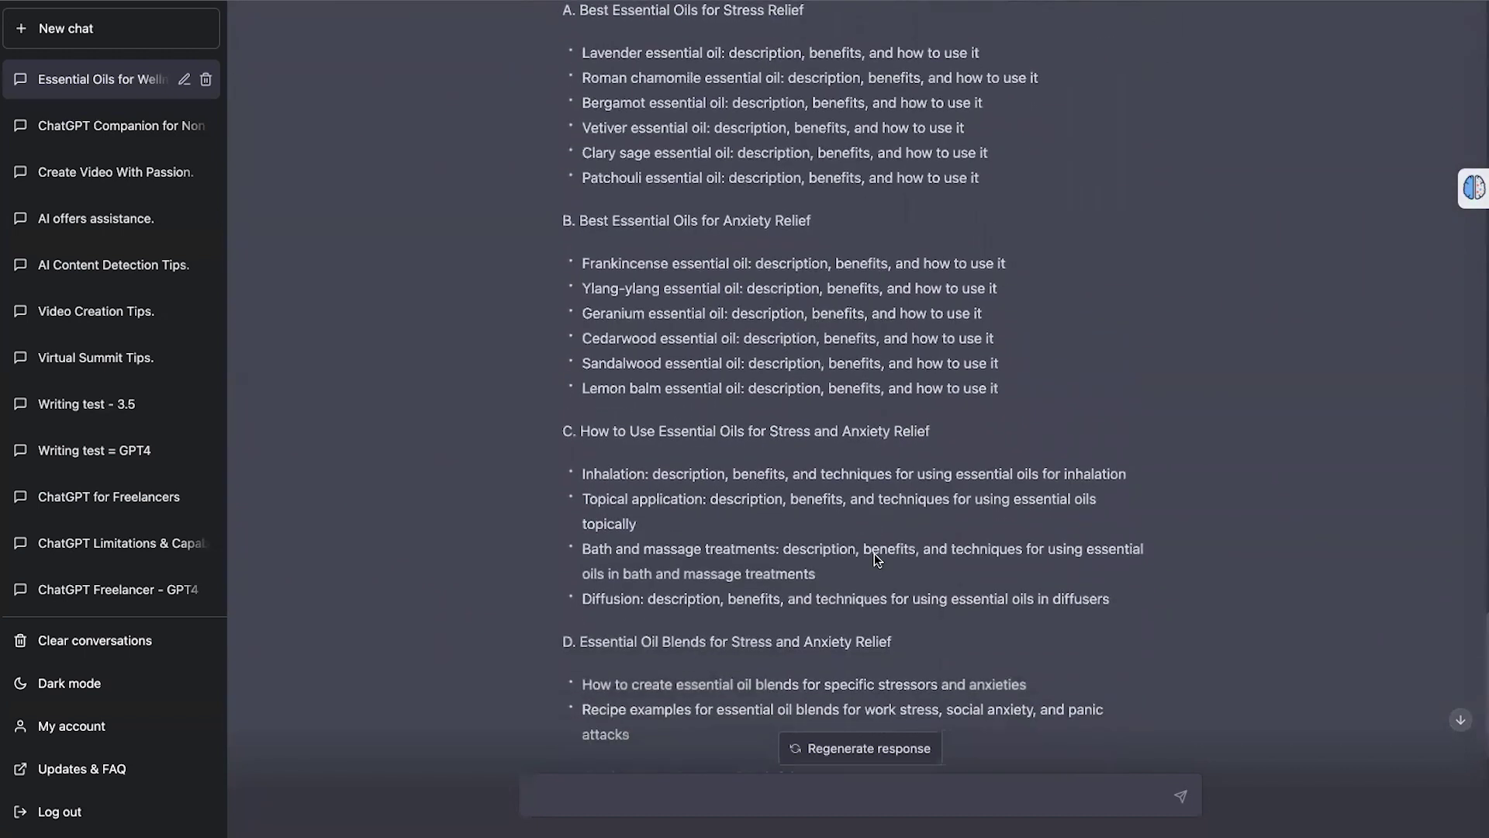
scroll(874, 552, down, 4)
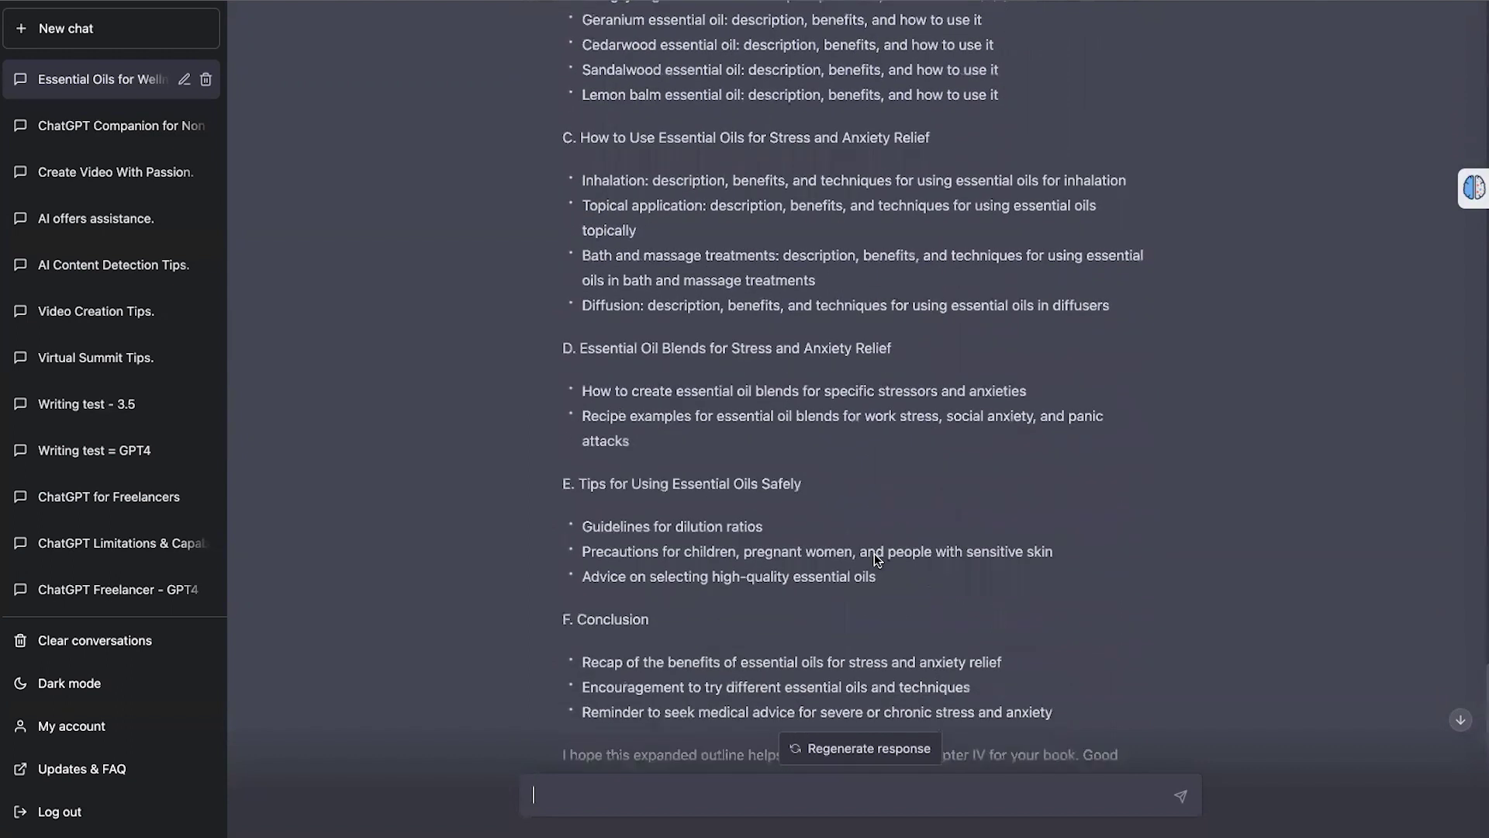
scroll(875, 557, up, 7)
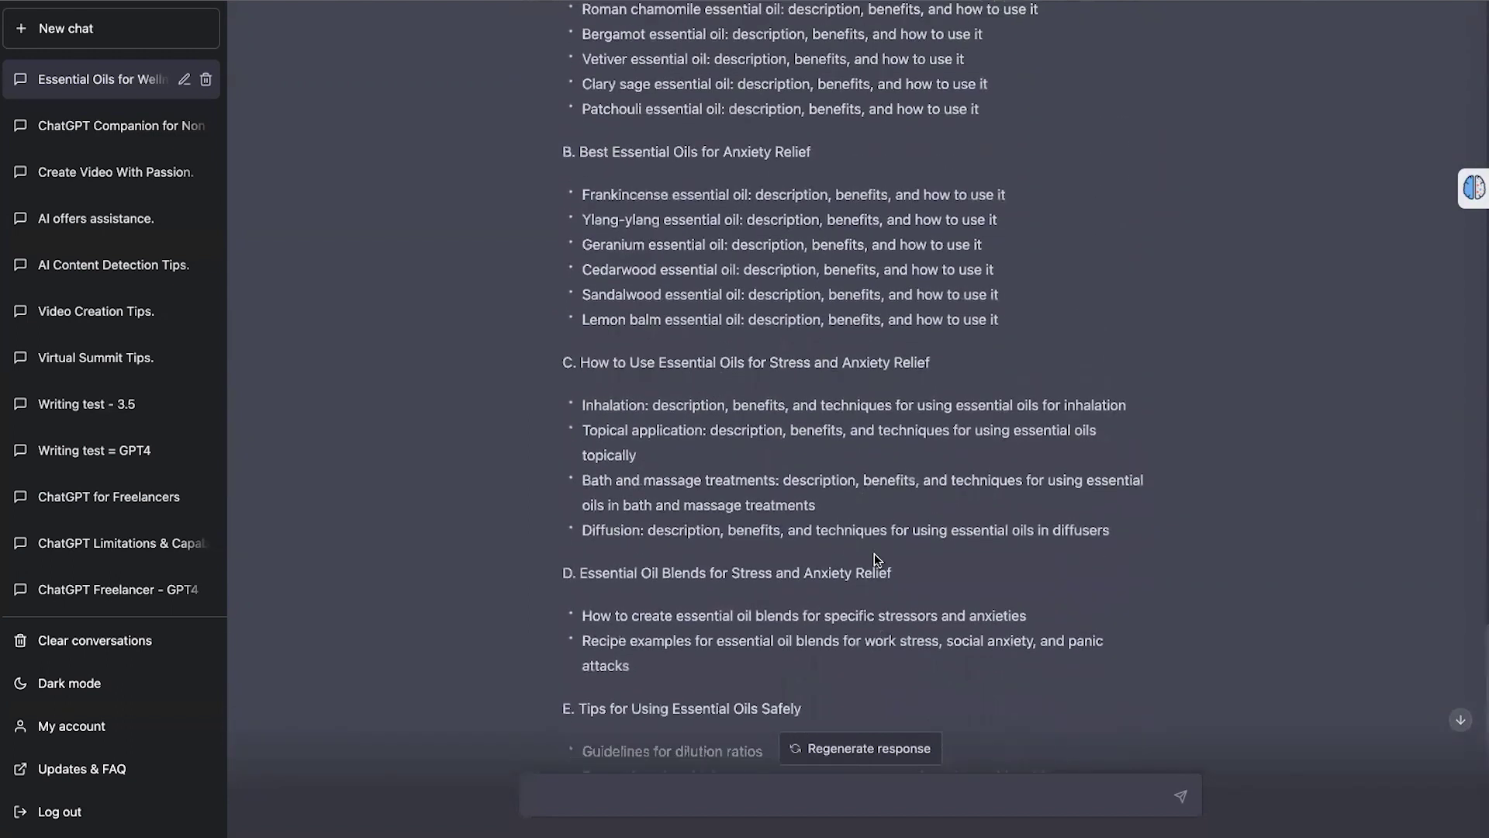
scroll(875, 556, up, 3)
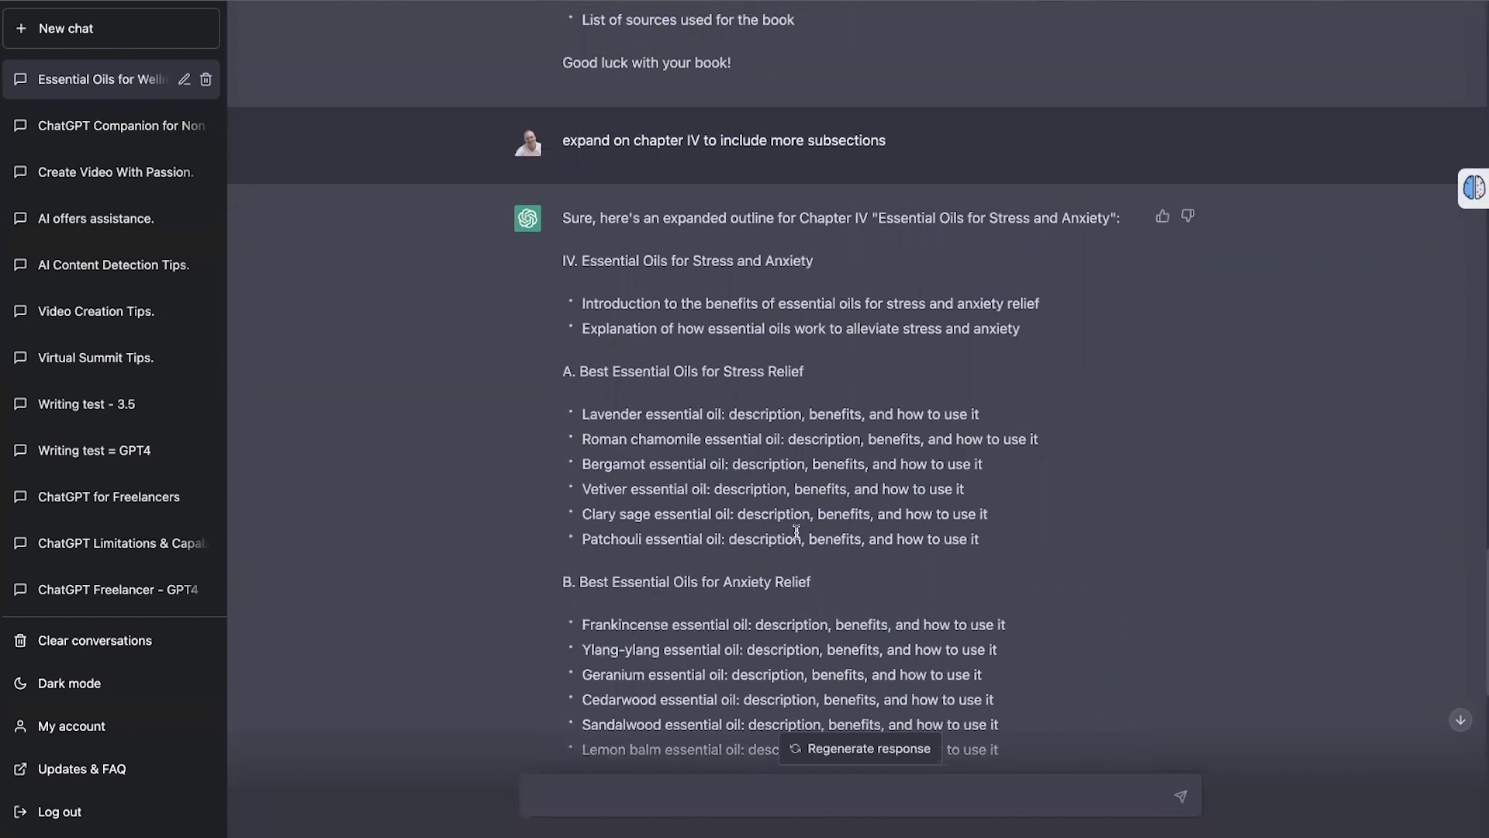
scroll(796, 532, up, 3)
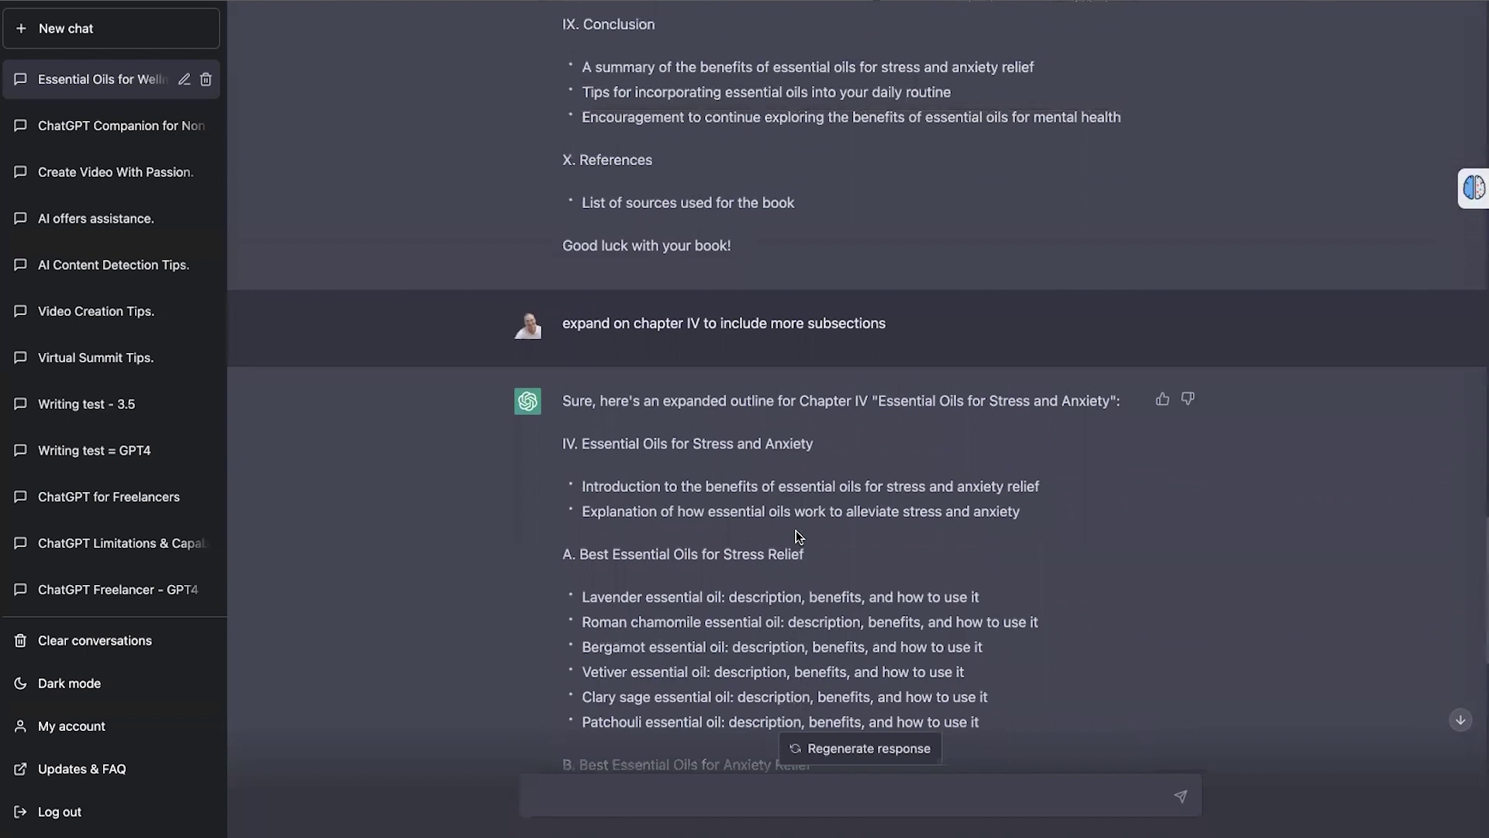
scroll(796, 532, down, 3)
scroll(796, 532, down, 4)
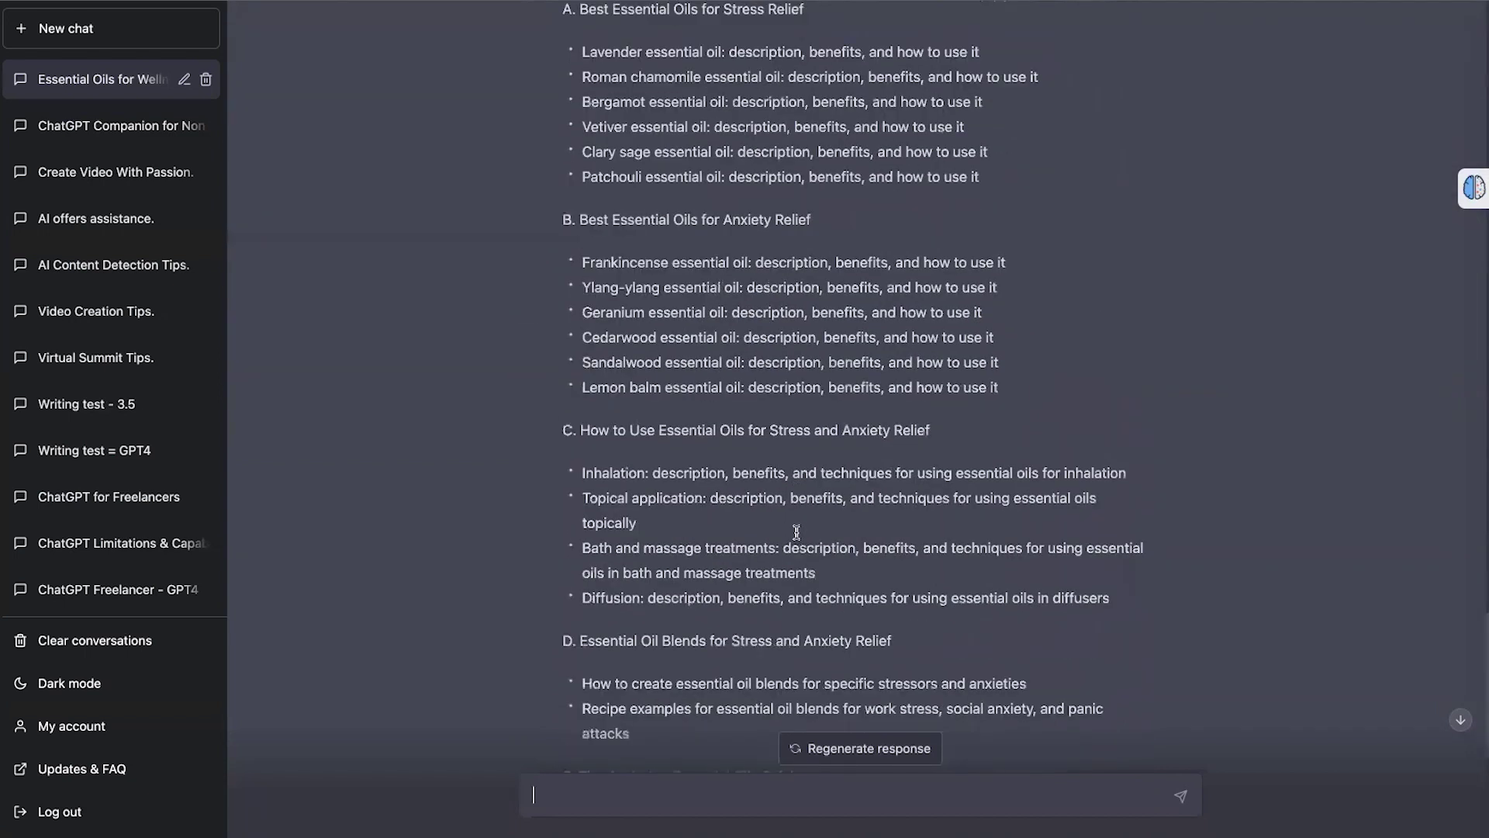
scroll(796, 532, up, 3)
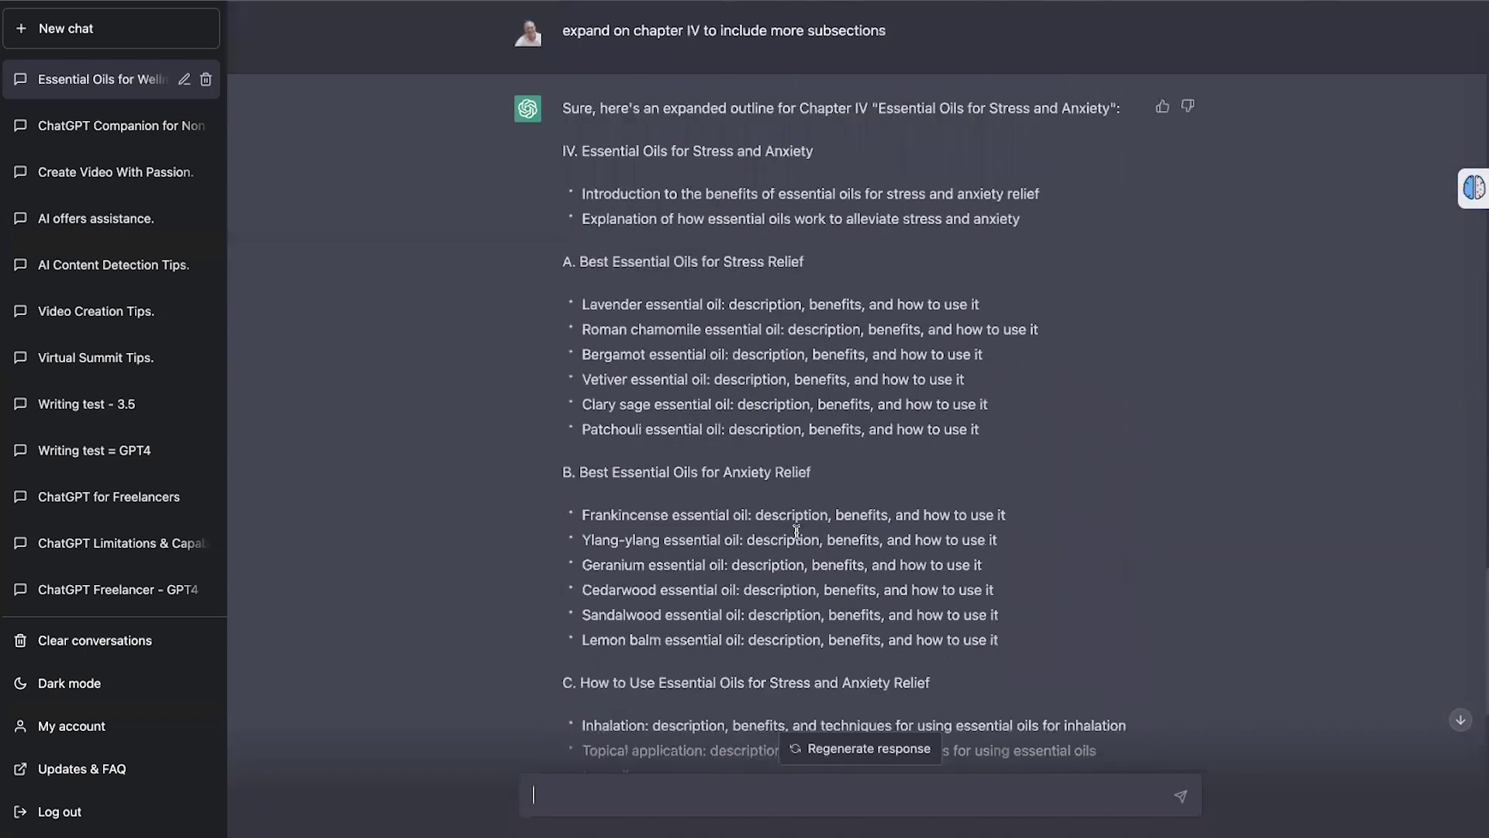
Reduce the Chrome page zoom to 75% and return to the chat
click(1477, 2)
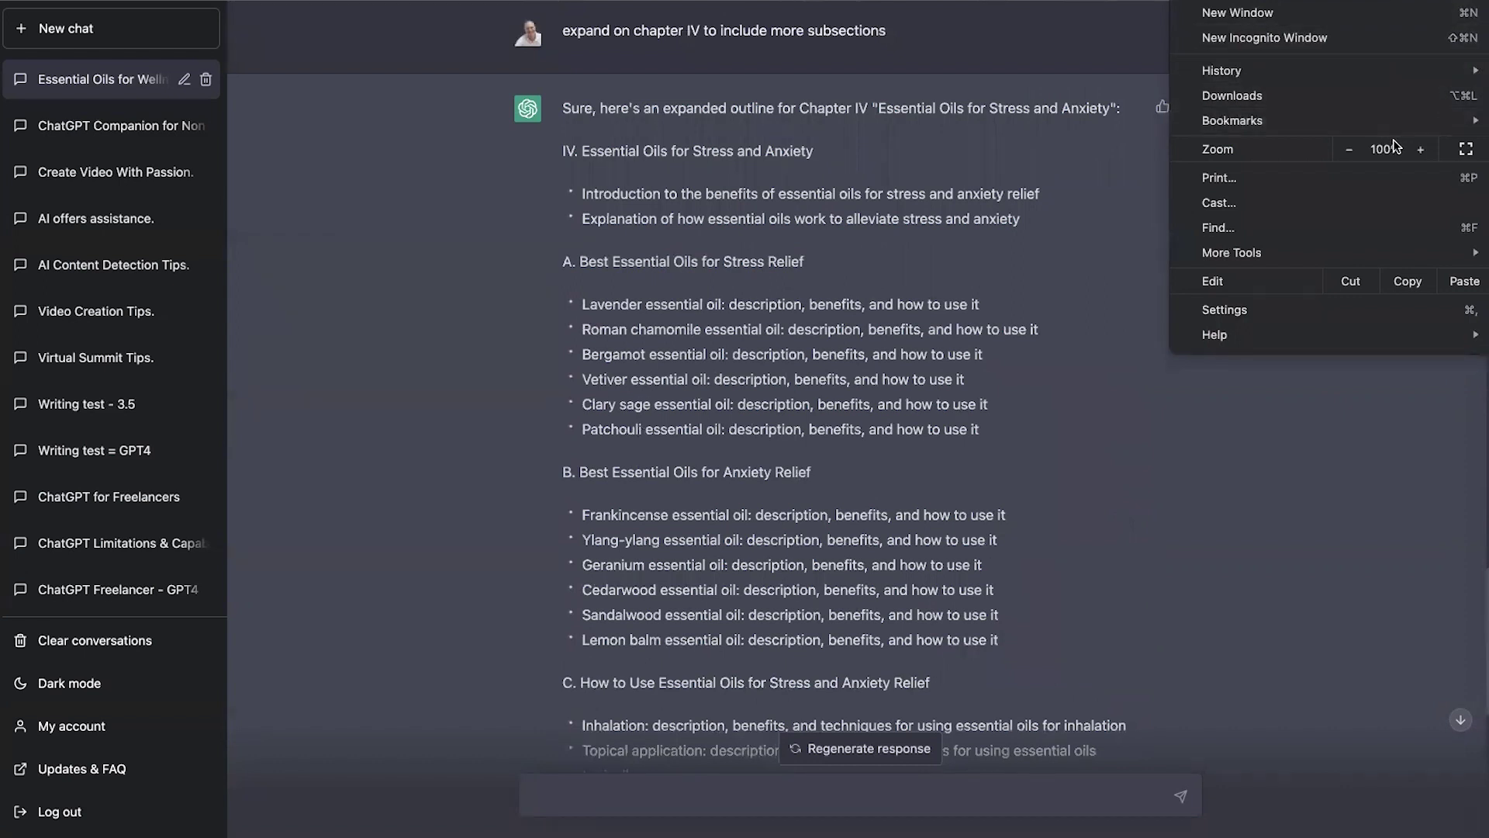
click(1354, 152)
click(1354, 152)
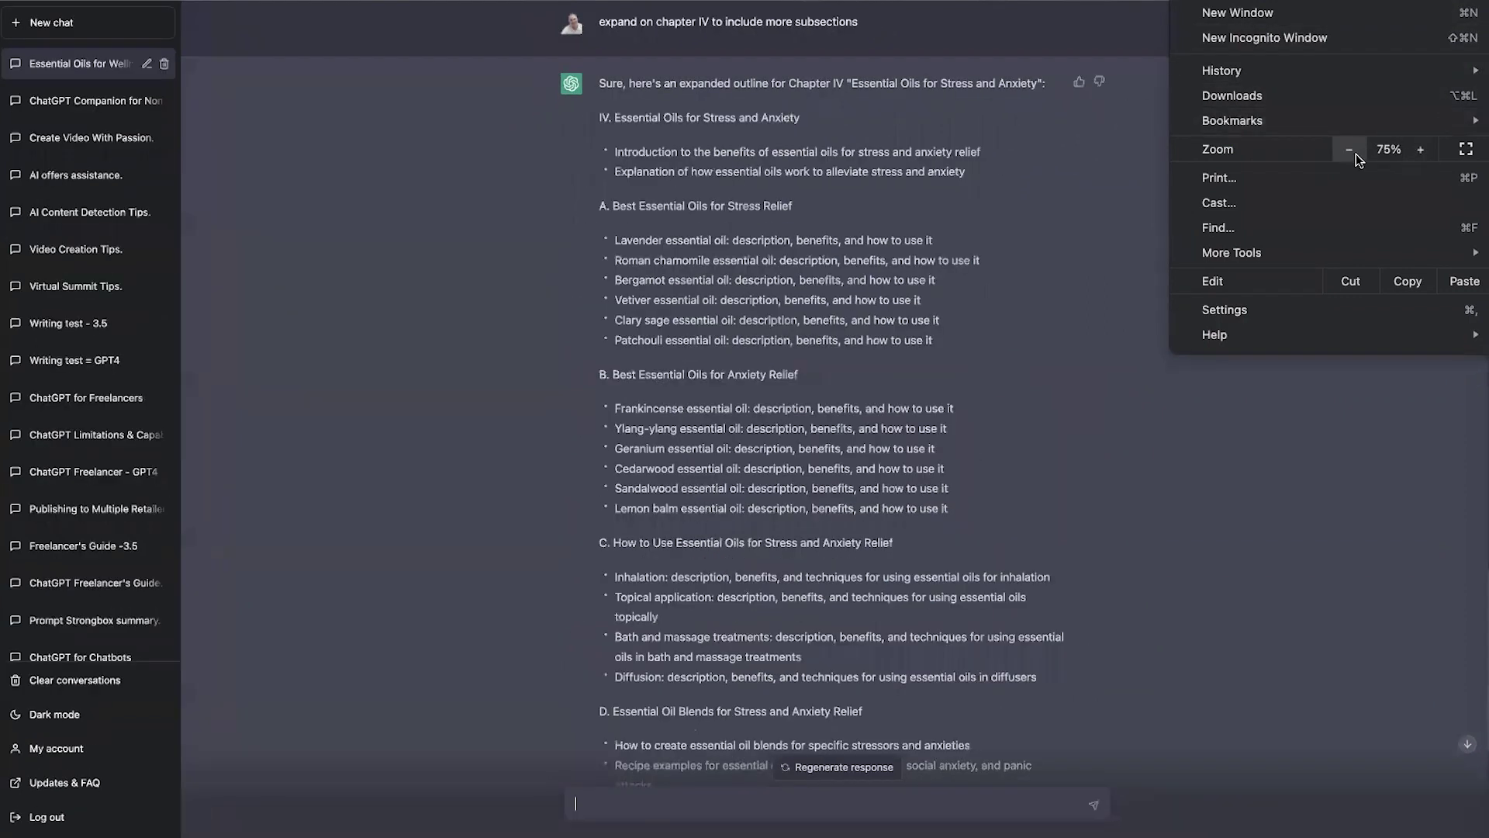
click(1354, 152)
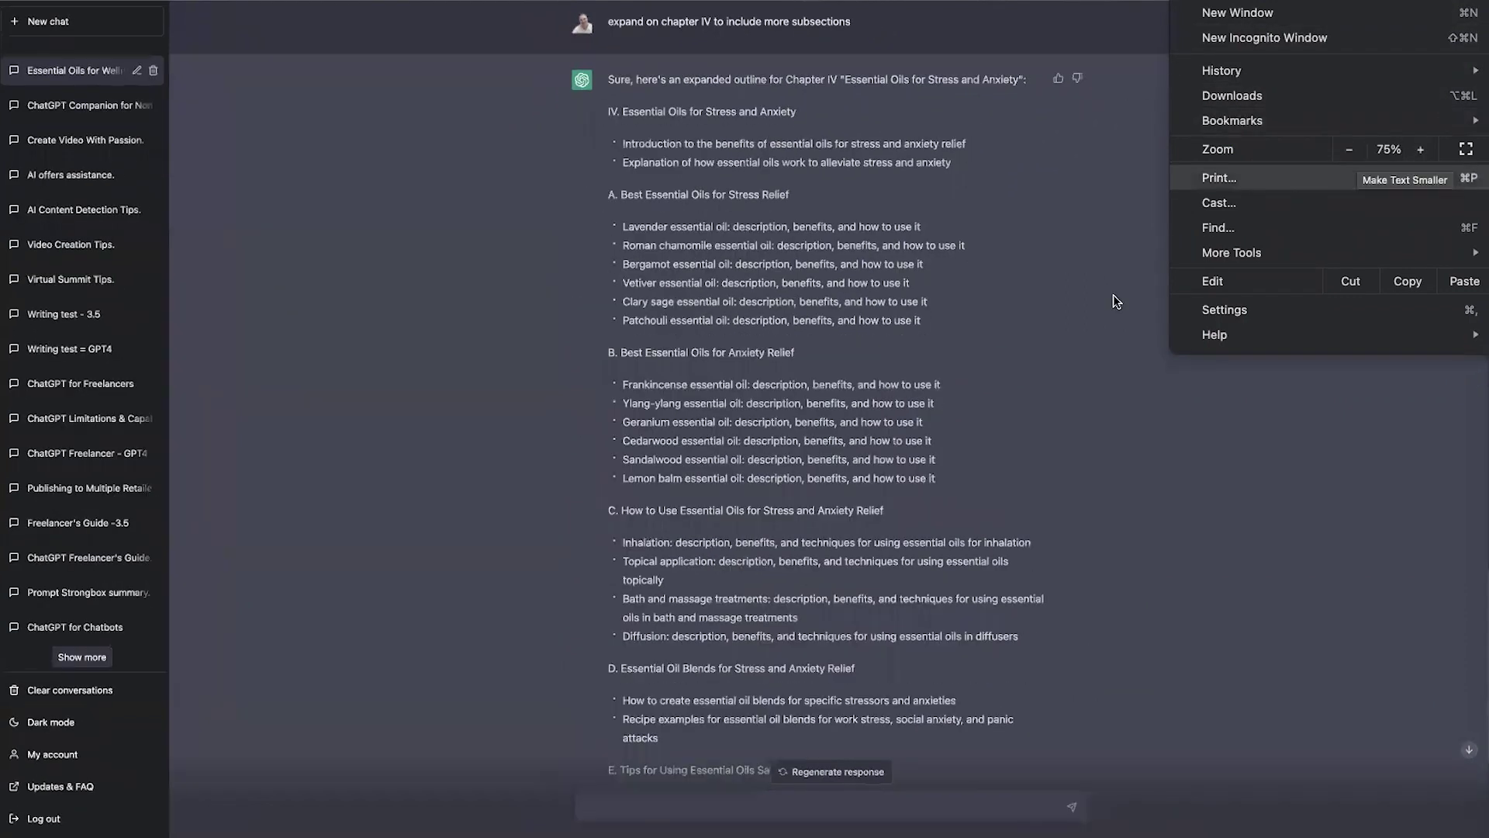
click(981, 302)
Read through the expanded Chapter IV outline at the smaller zoom
scroll(981, 302, up, 20)
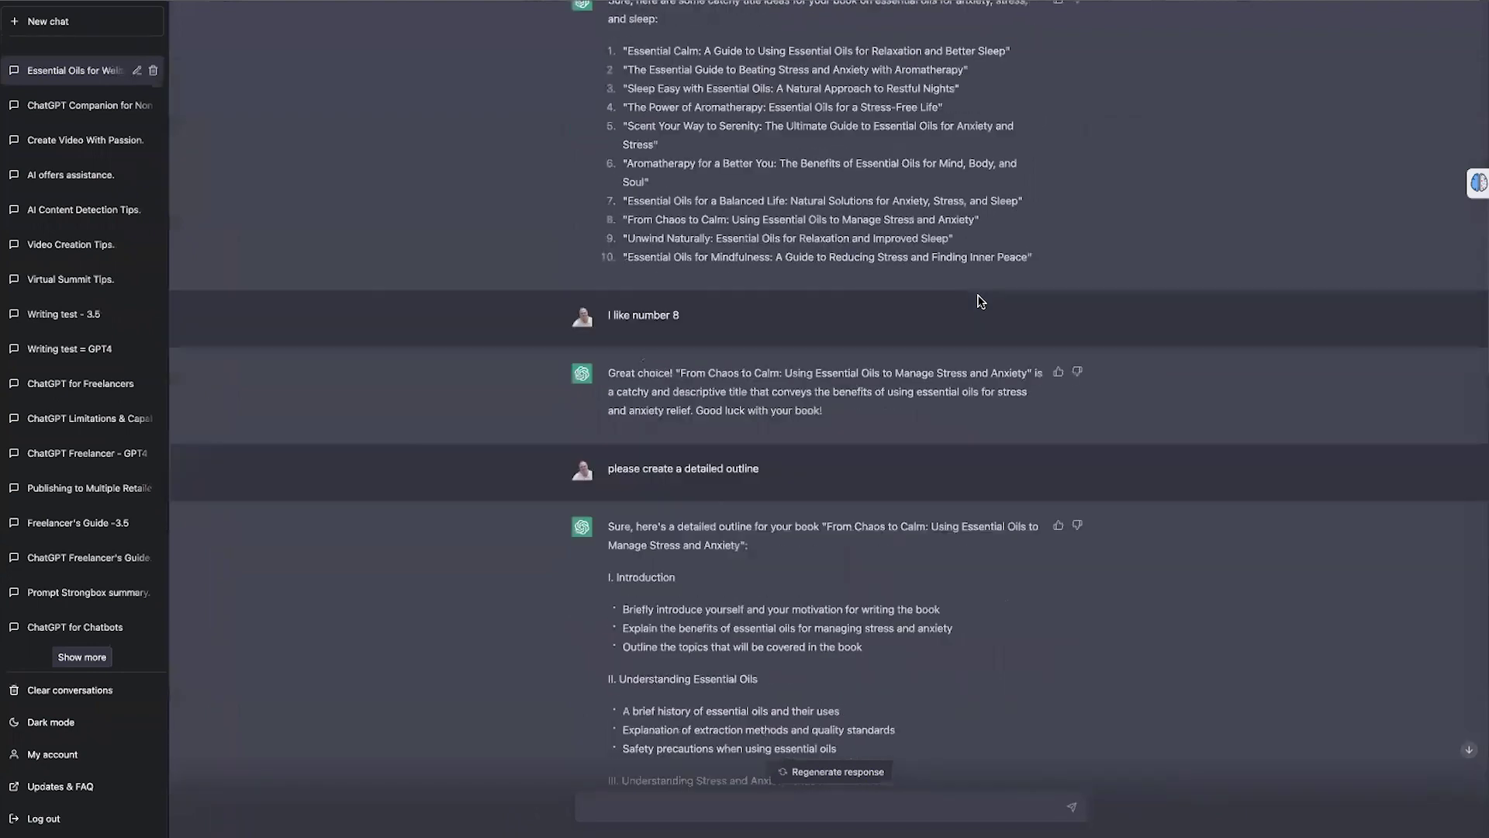
scroll(981, 302, up, 3)
scroll(981, 302, down, 10)
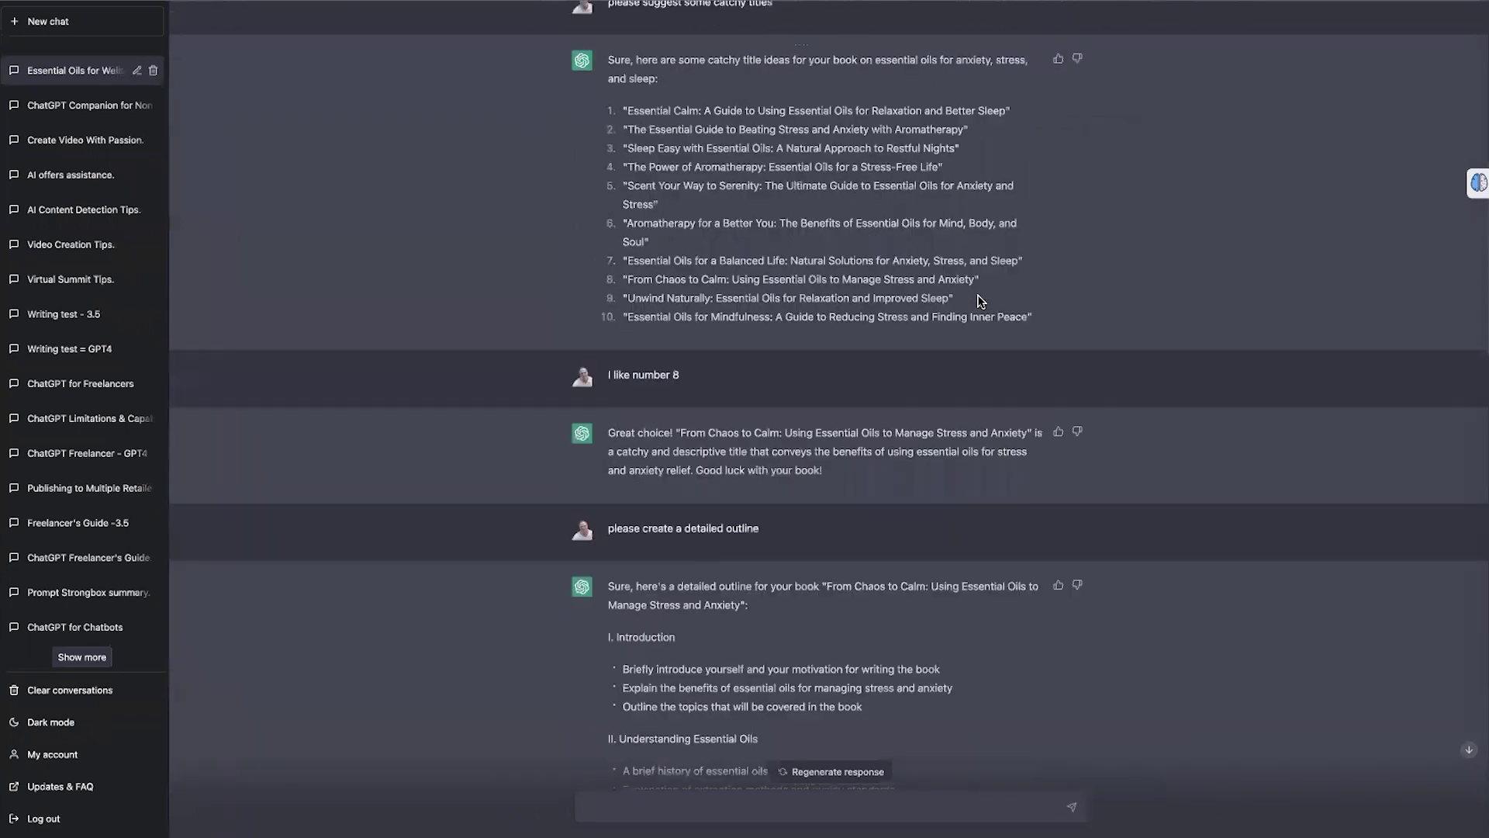
scroll(981, 301, down, 3)
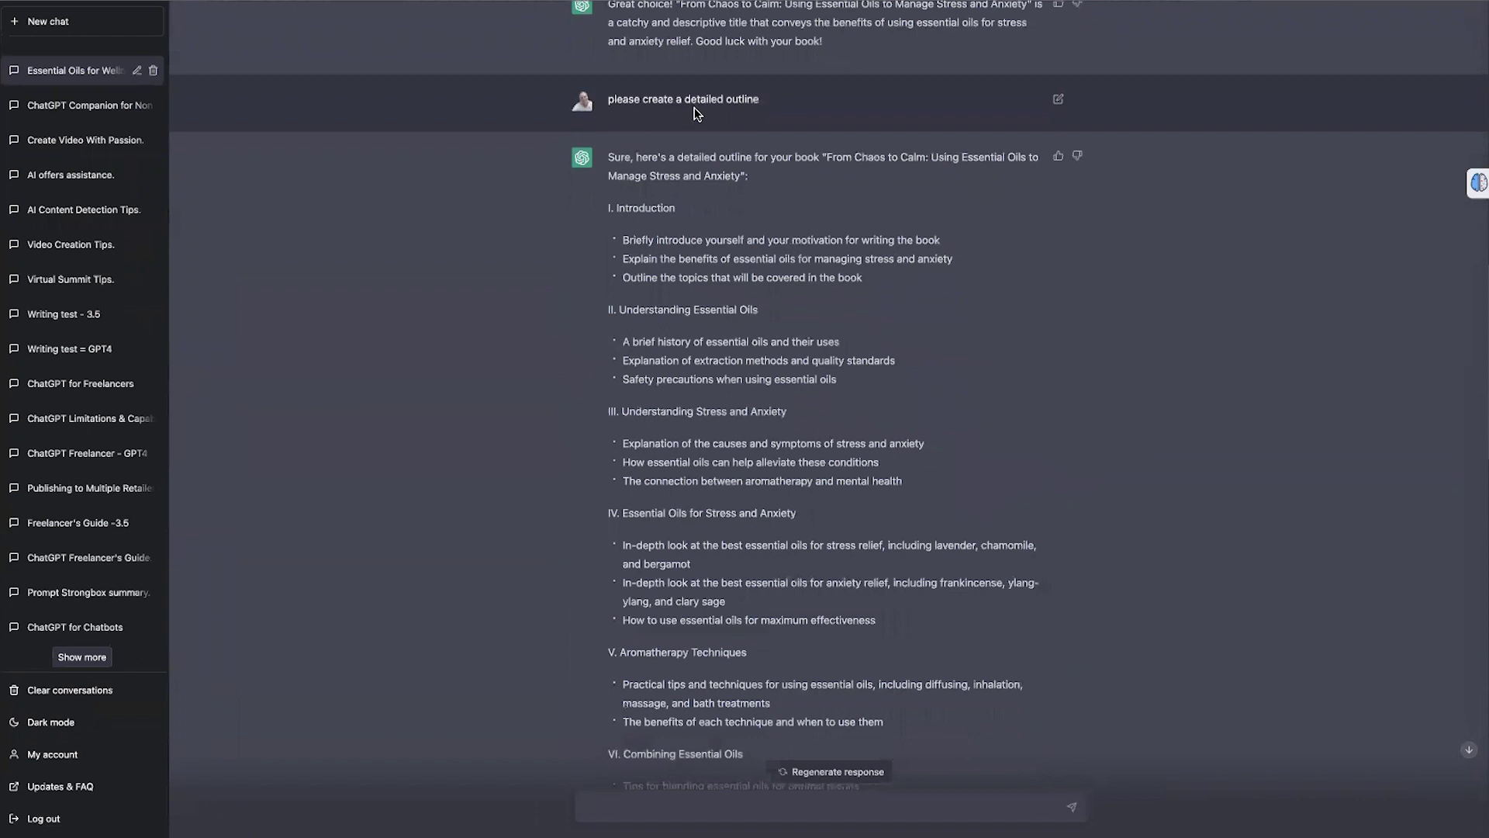
scroll(841, 431, down, 1)
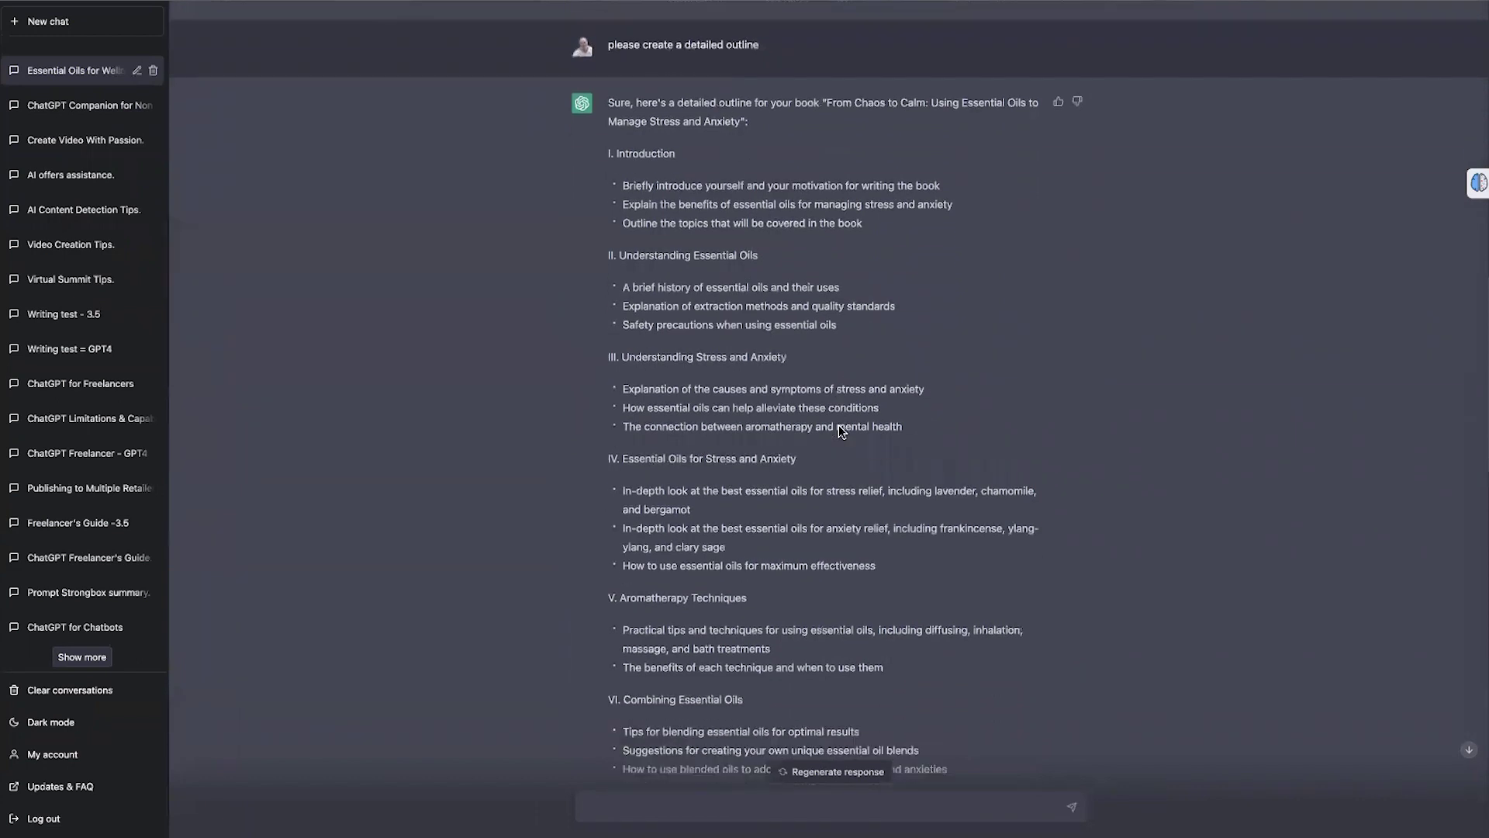
scroll(839, 425, down, 2)
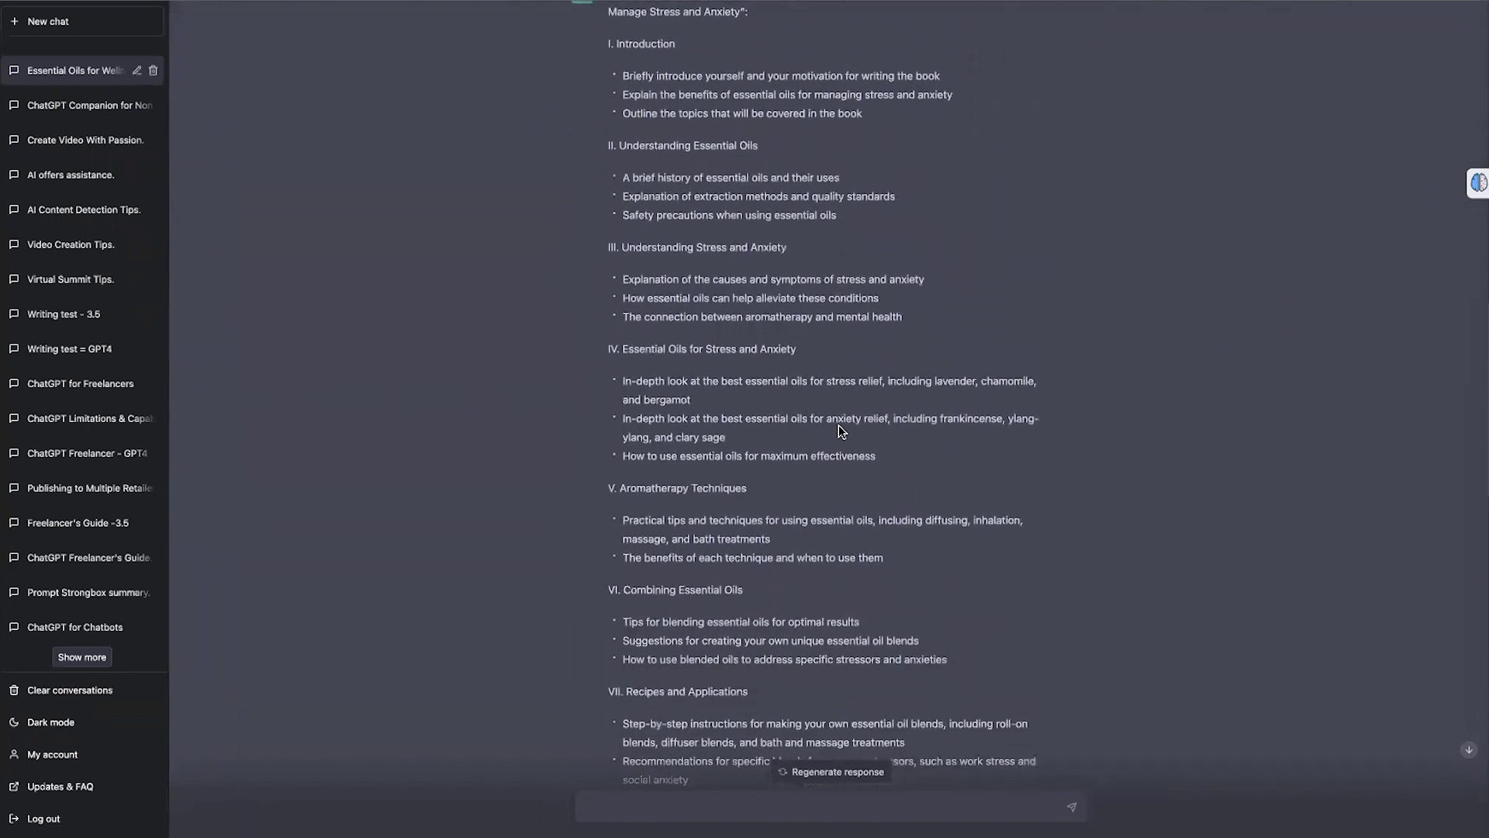
scroll(840, 430, down, 5)
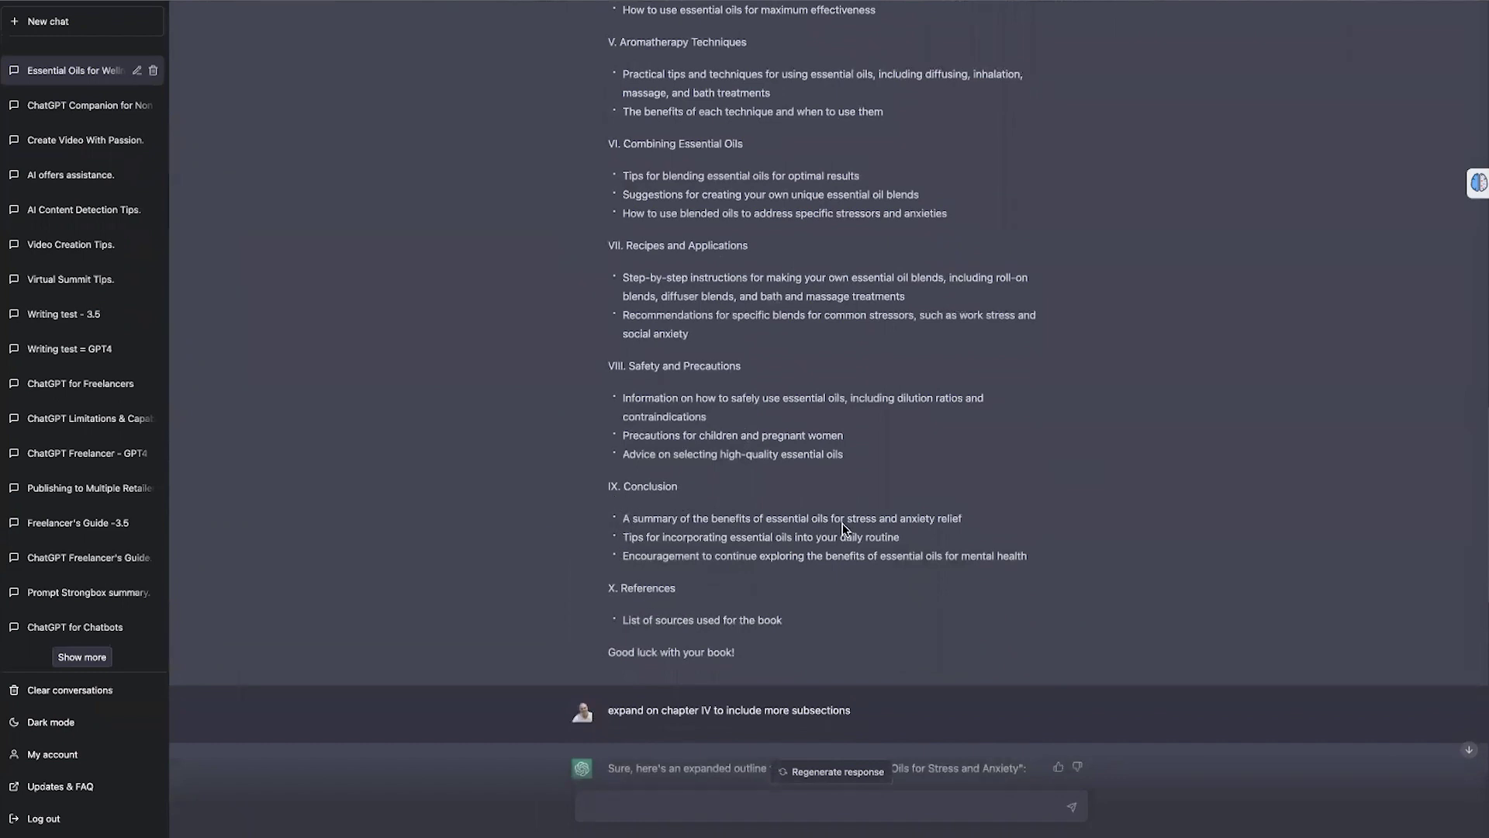
scroll(844, 528, down, 5)
scroll(844, 526, down, 3)
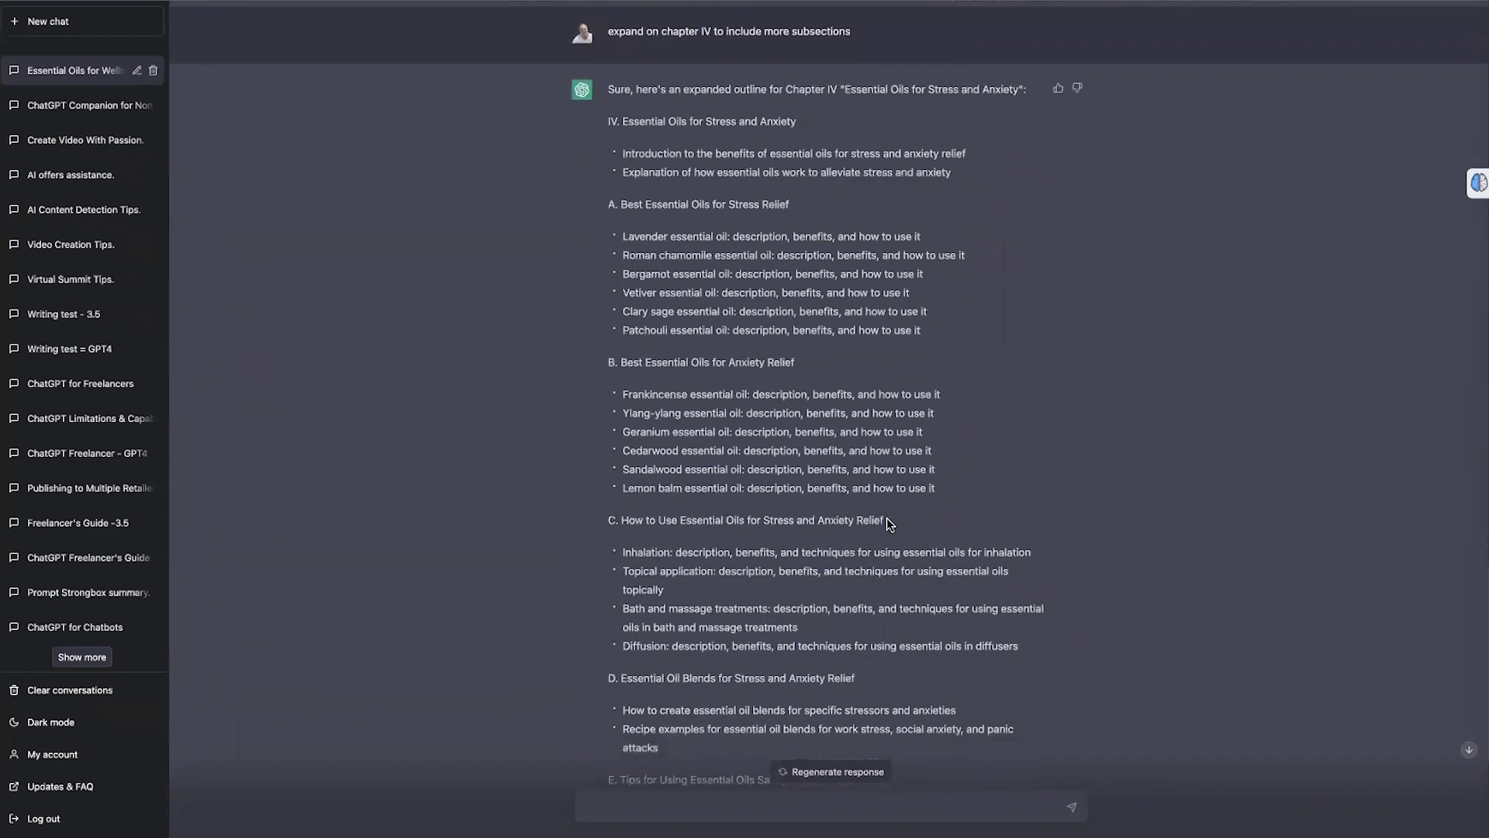
scroll(886, 518, down, 4)
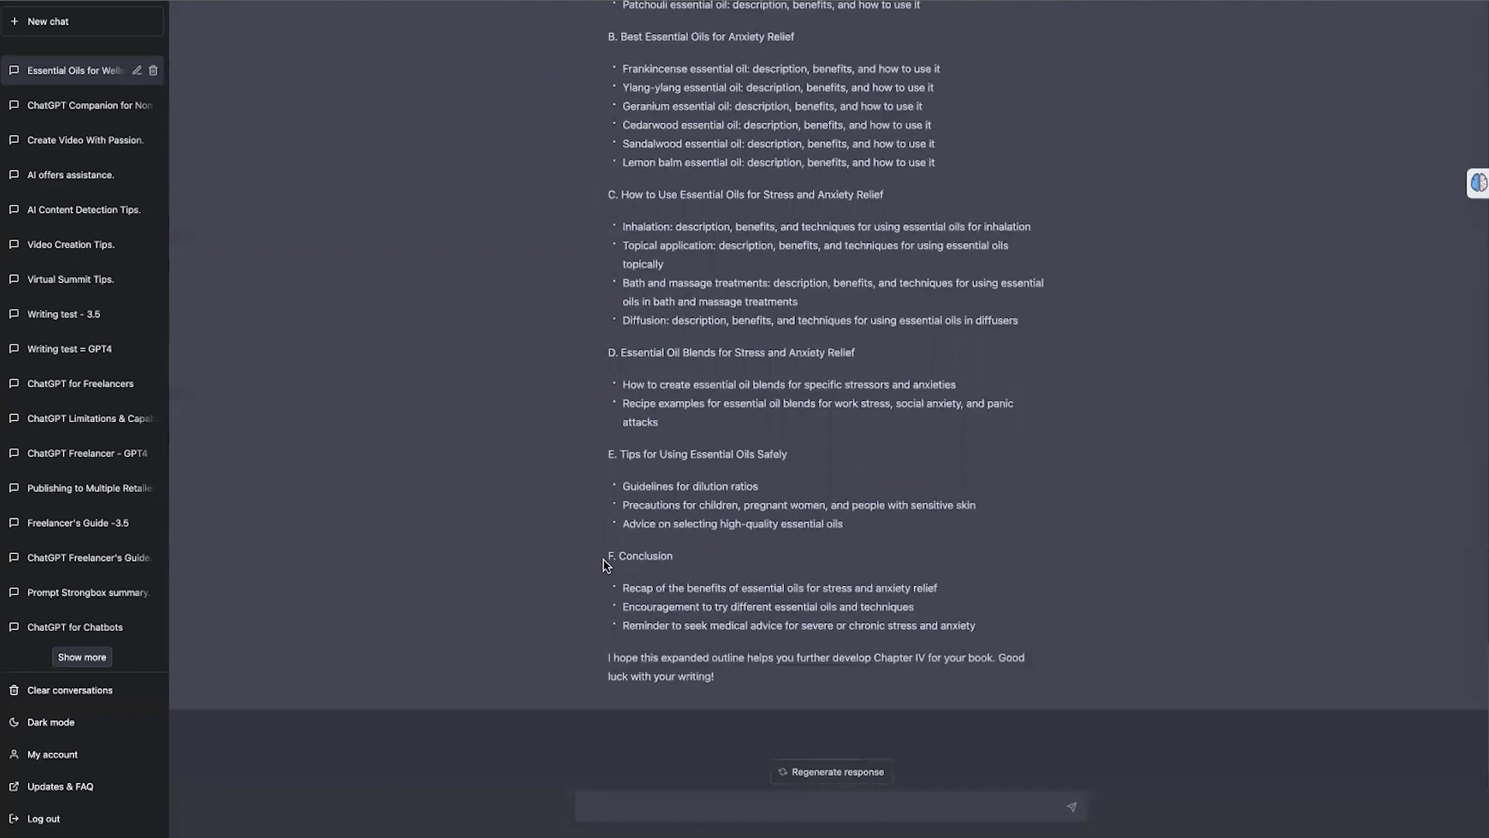
scroll(787, 451, up, 6)
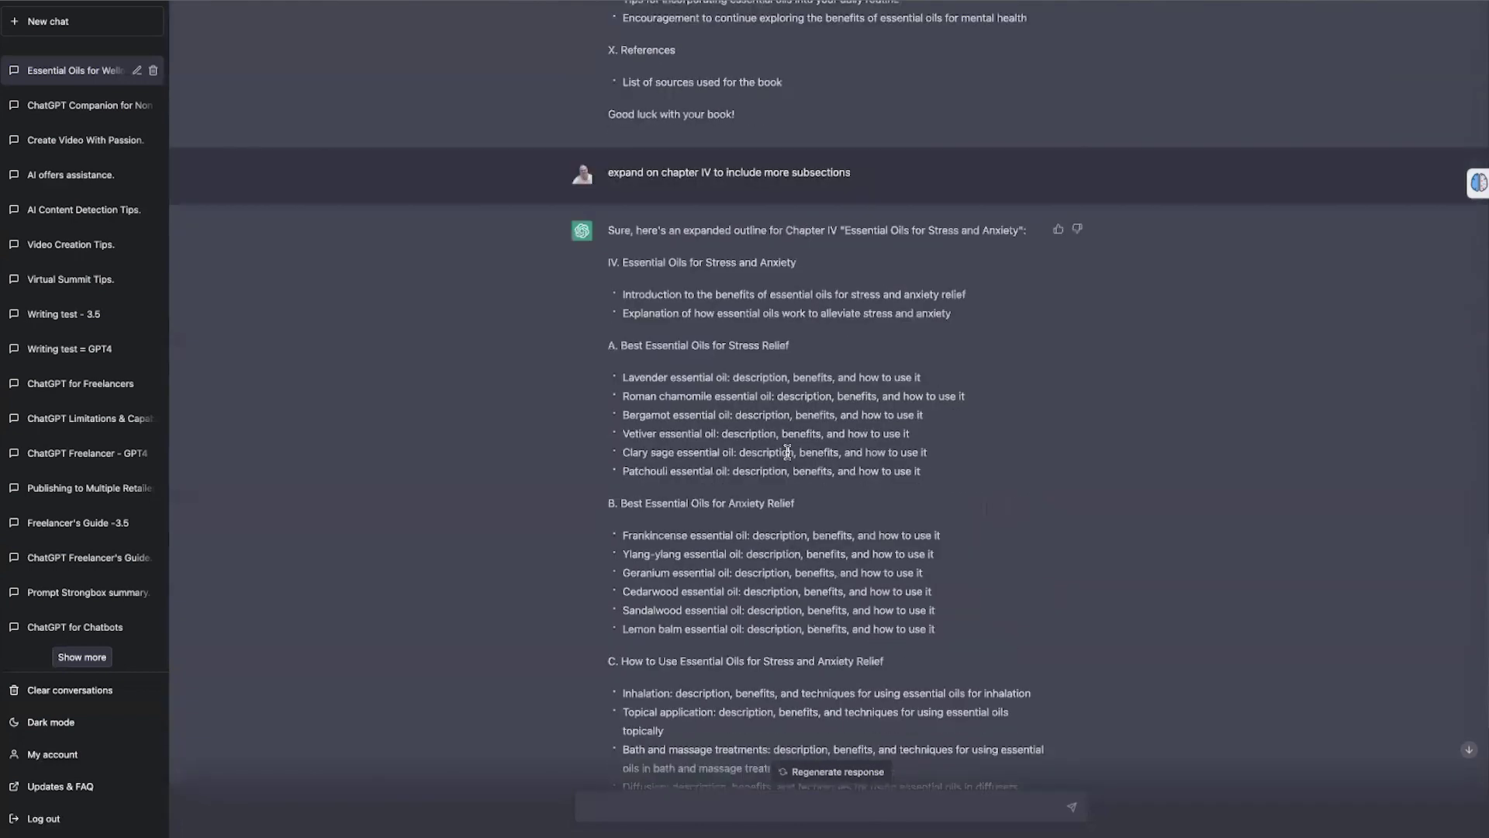
scroll(787, 451, down, 6)
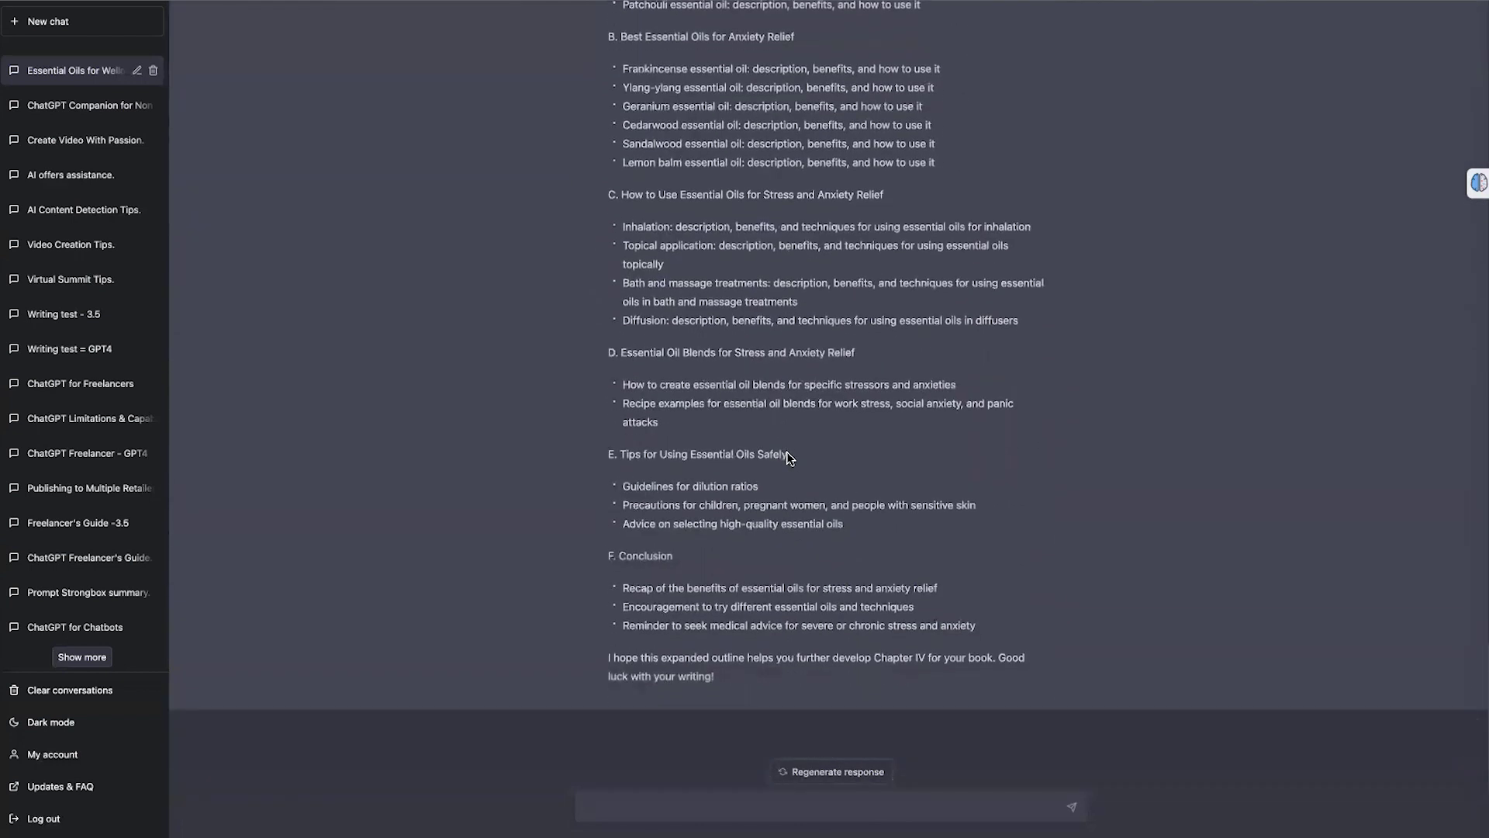
scroll(786, 451, up, 3)
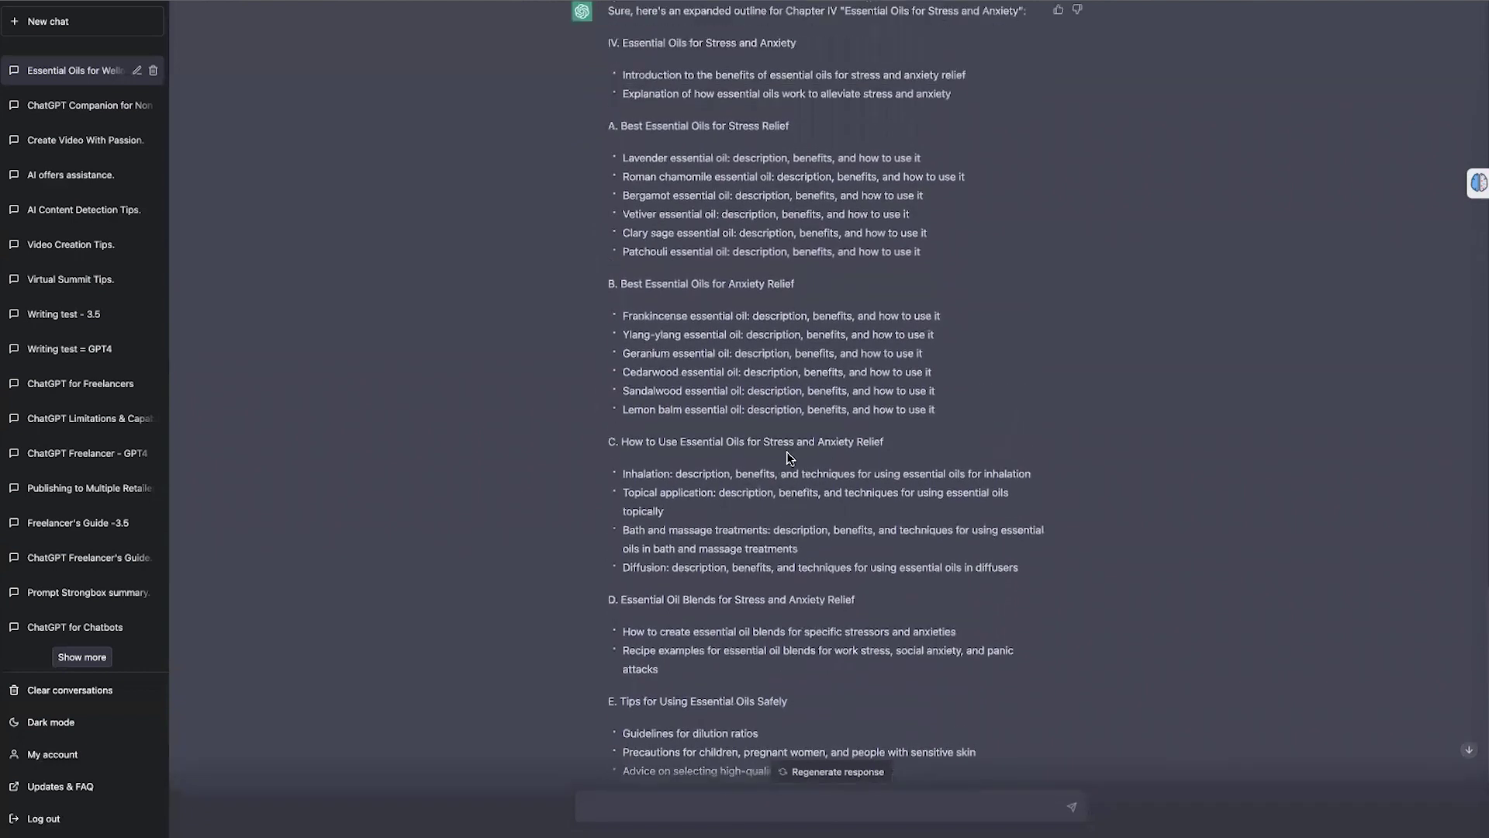
scroll(789, 458, up, 9)
scroll(1127, 243, down, 3)
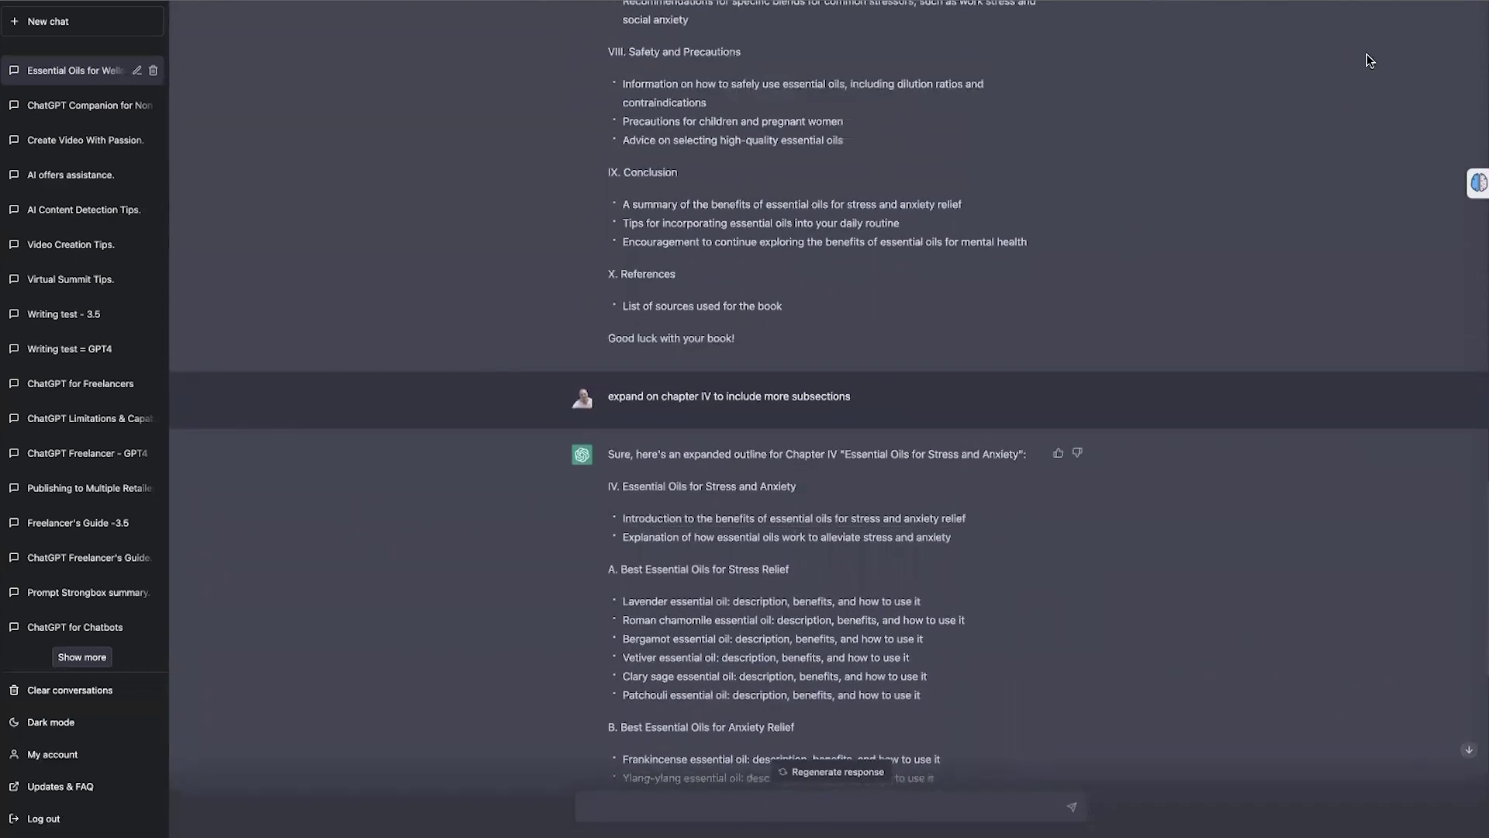
Raise the Chrome page zoom back up to 100%
click(1474, 1)
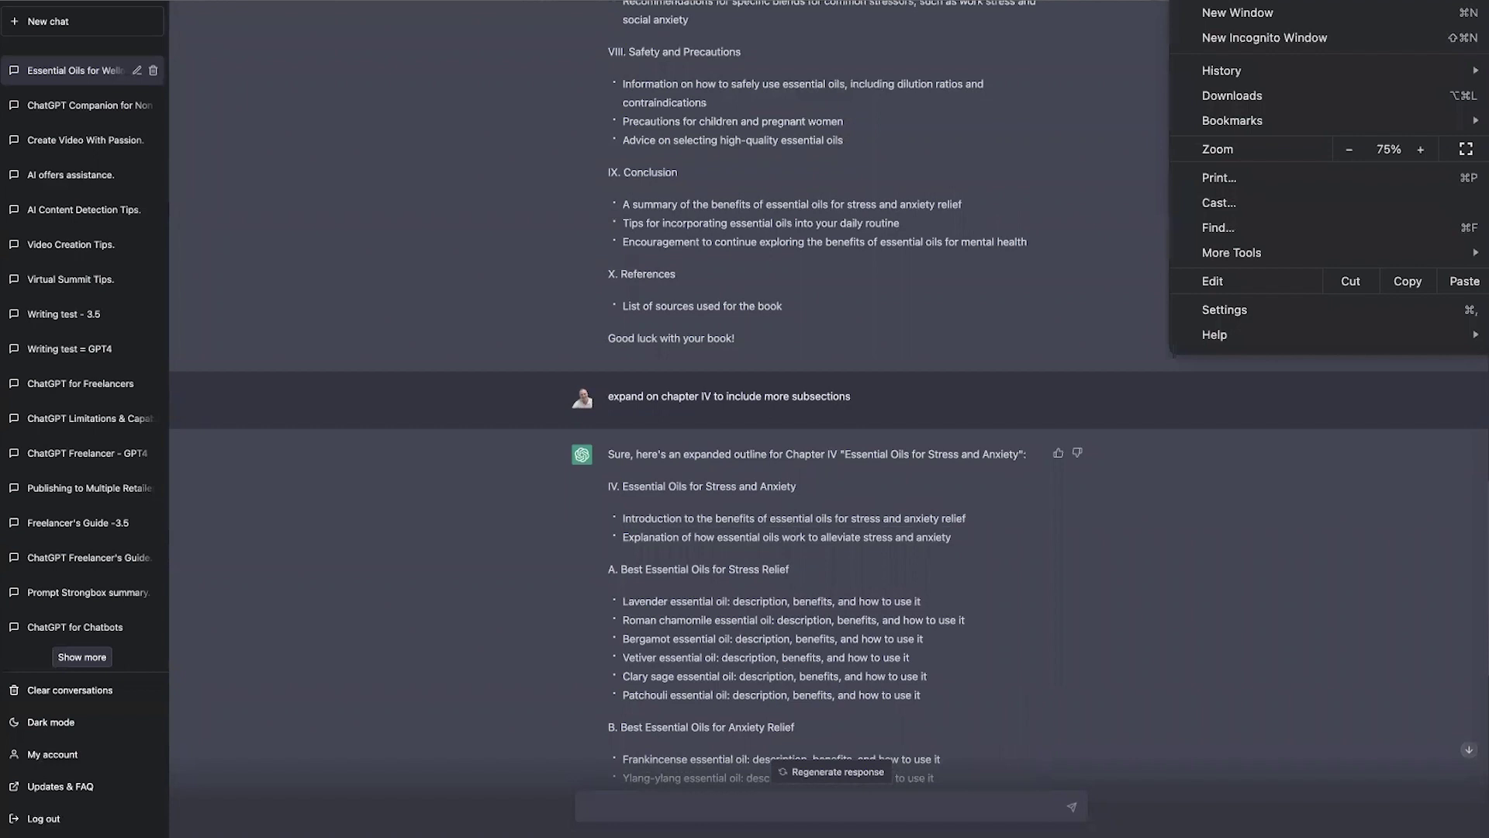
click(1420, 149)
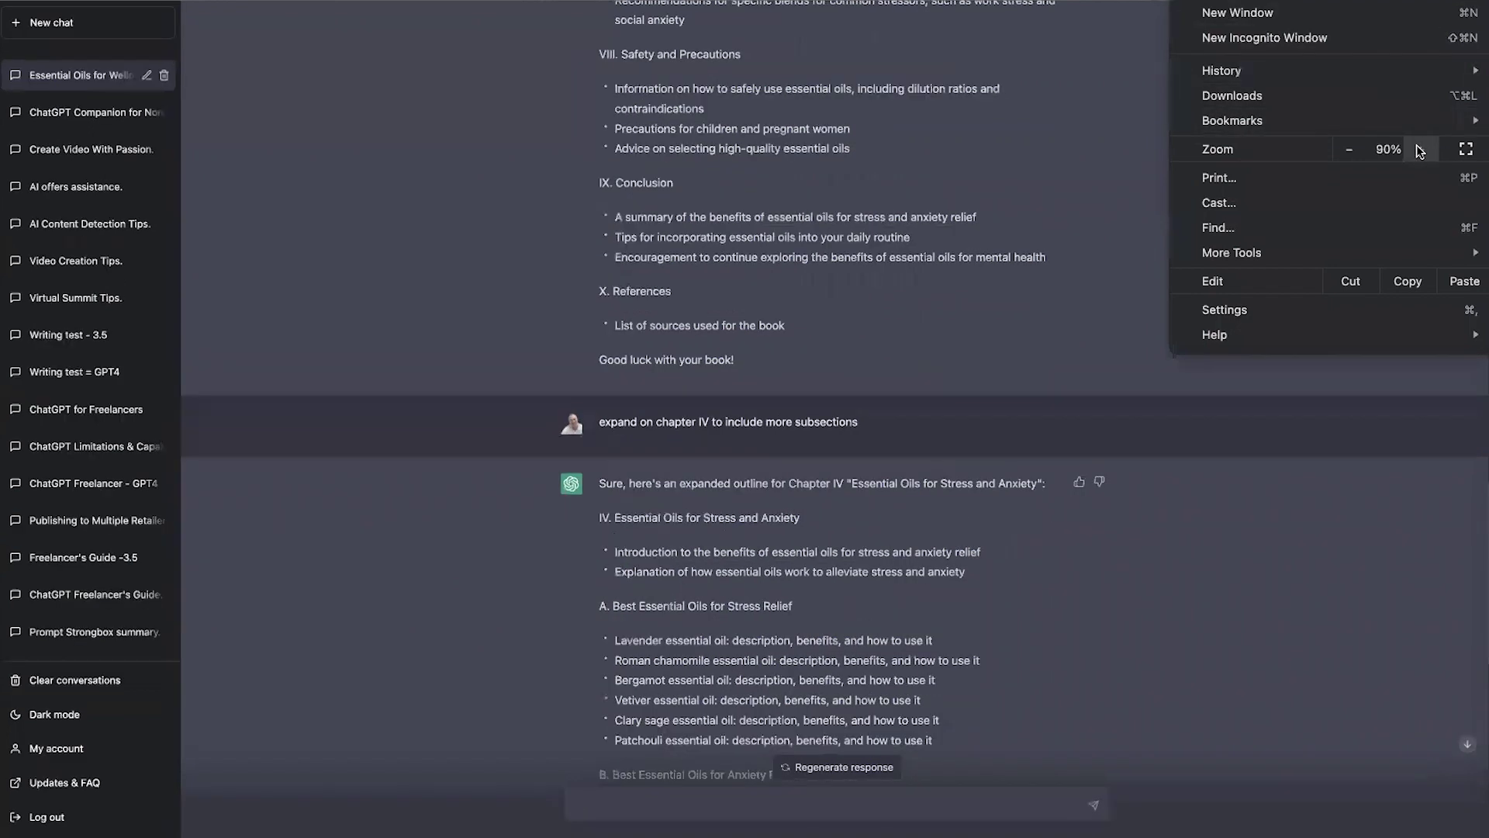
click(1419, 149)
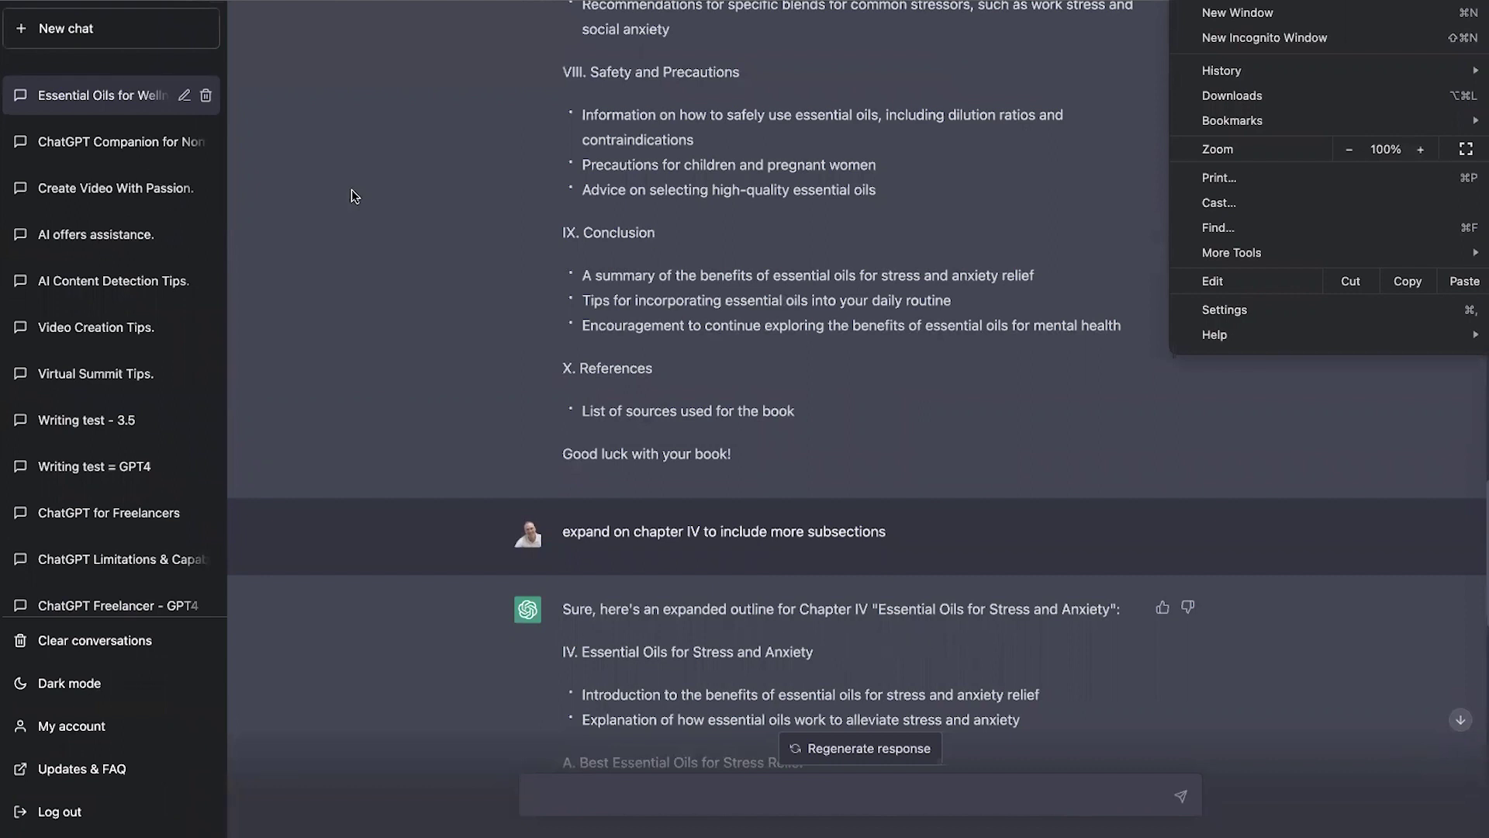
Switch to the GPT-4 'Essential Oils for Anxiety' chat and review its fifteen book topics
click(113, 154)
click(101, 132)
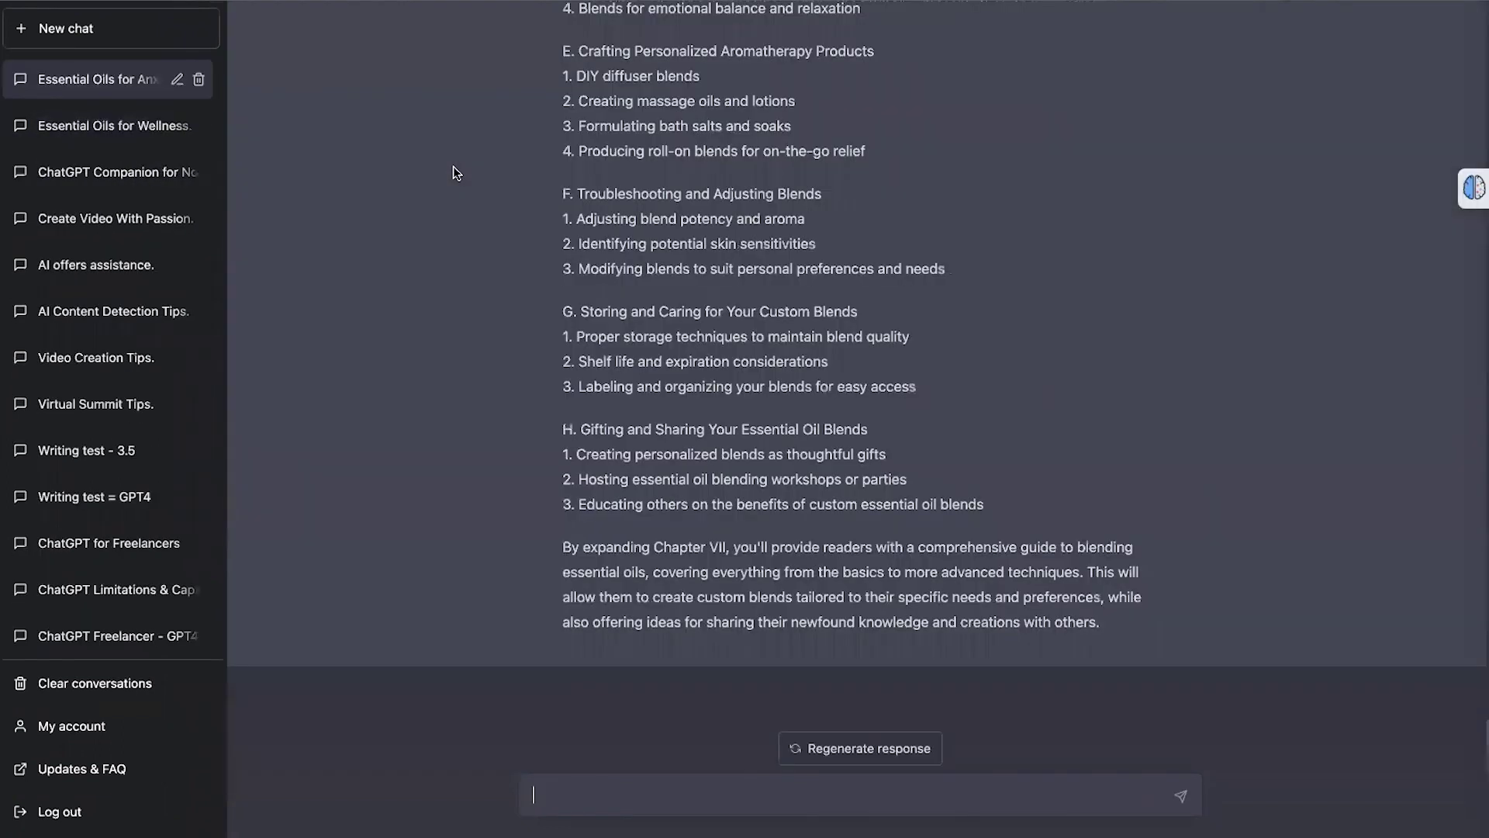
scroll(454, 170, up, 20)
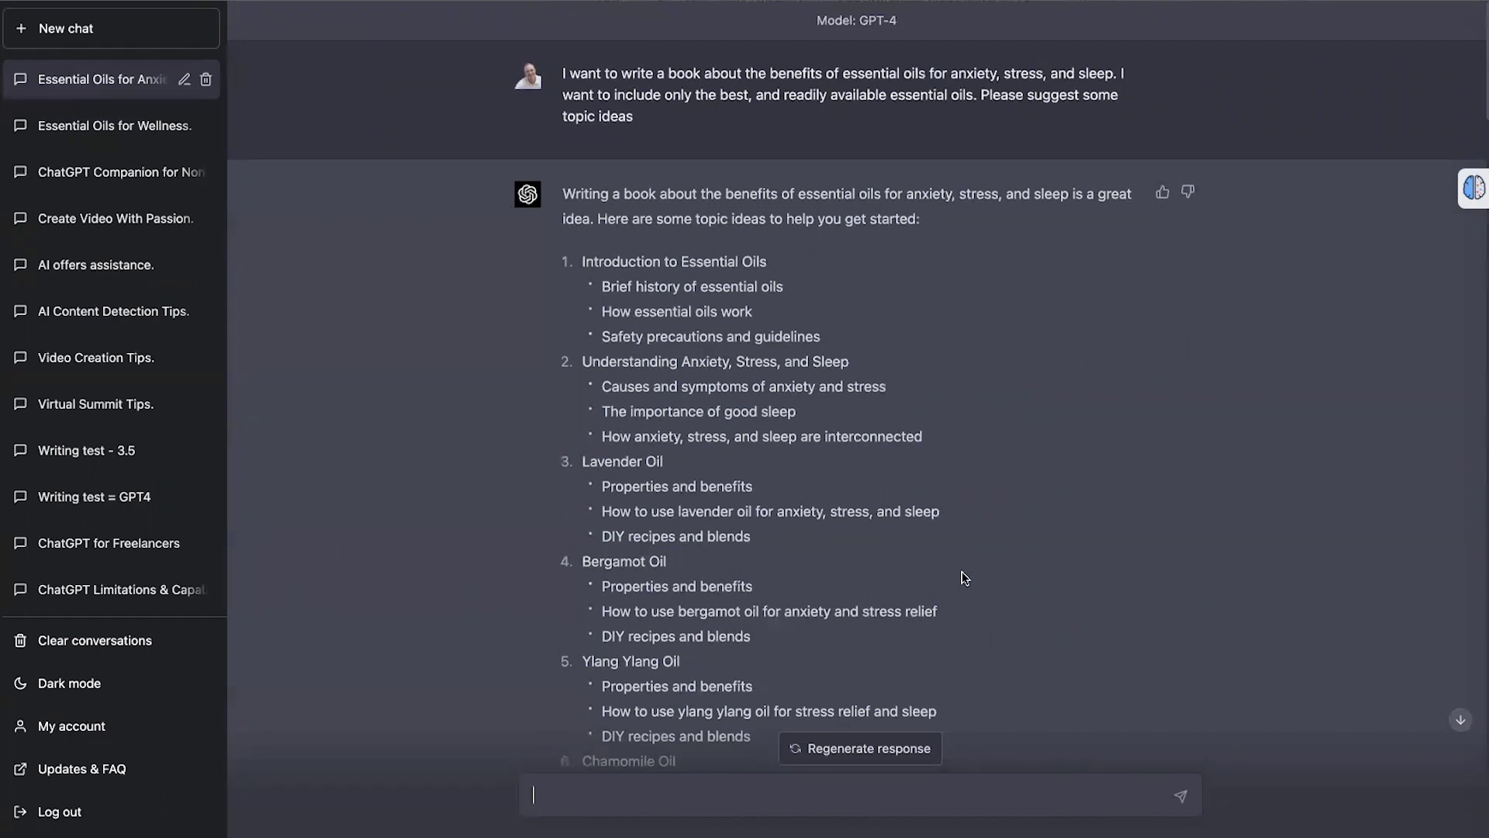
scroll(964, 578, down, 1)
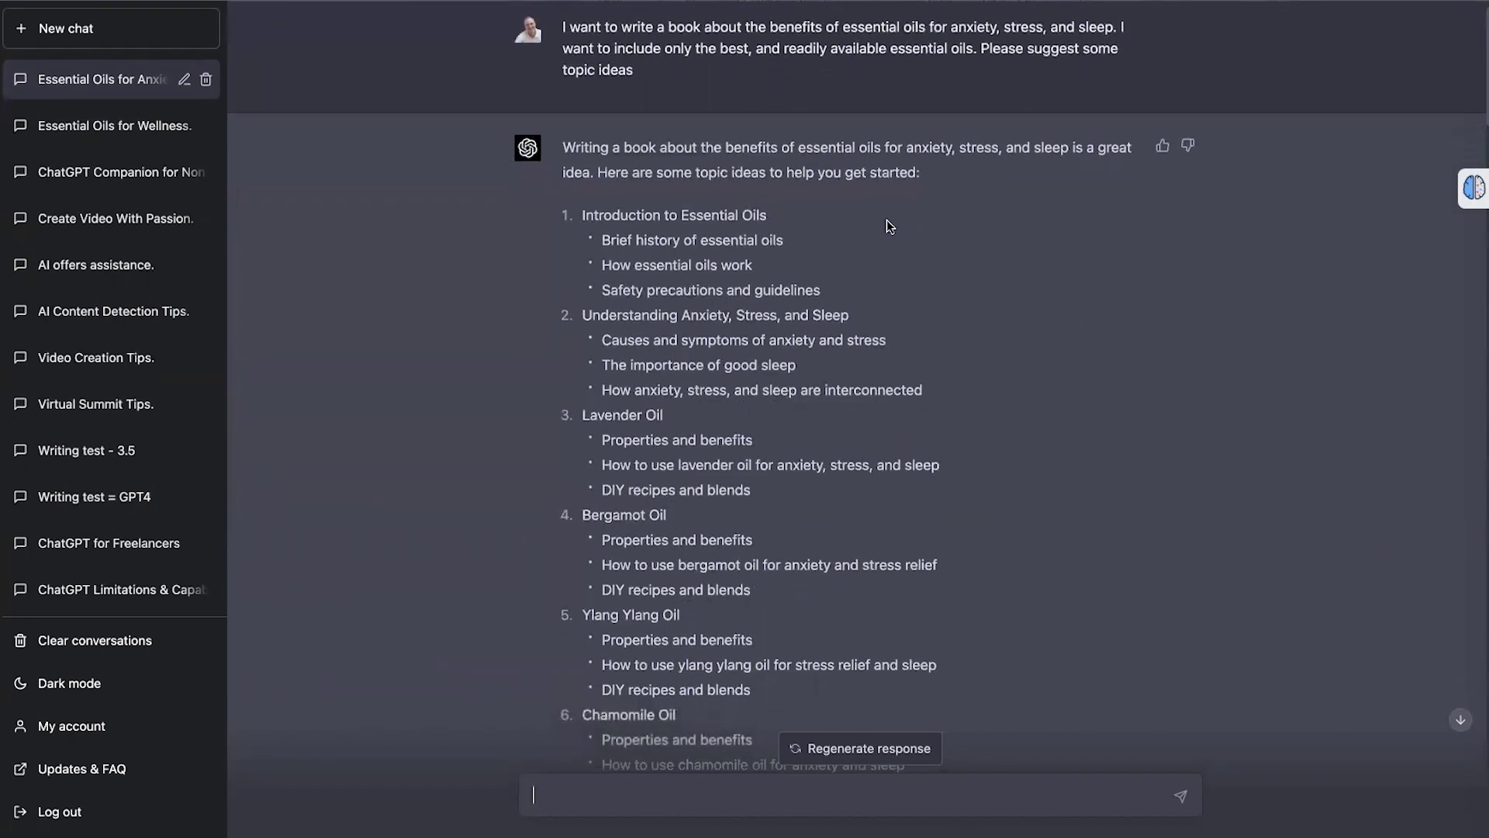
scroll(1054, 557, down, 4)
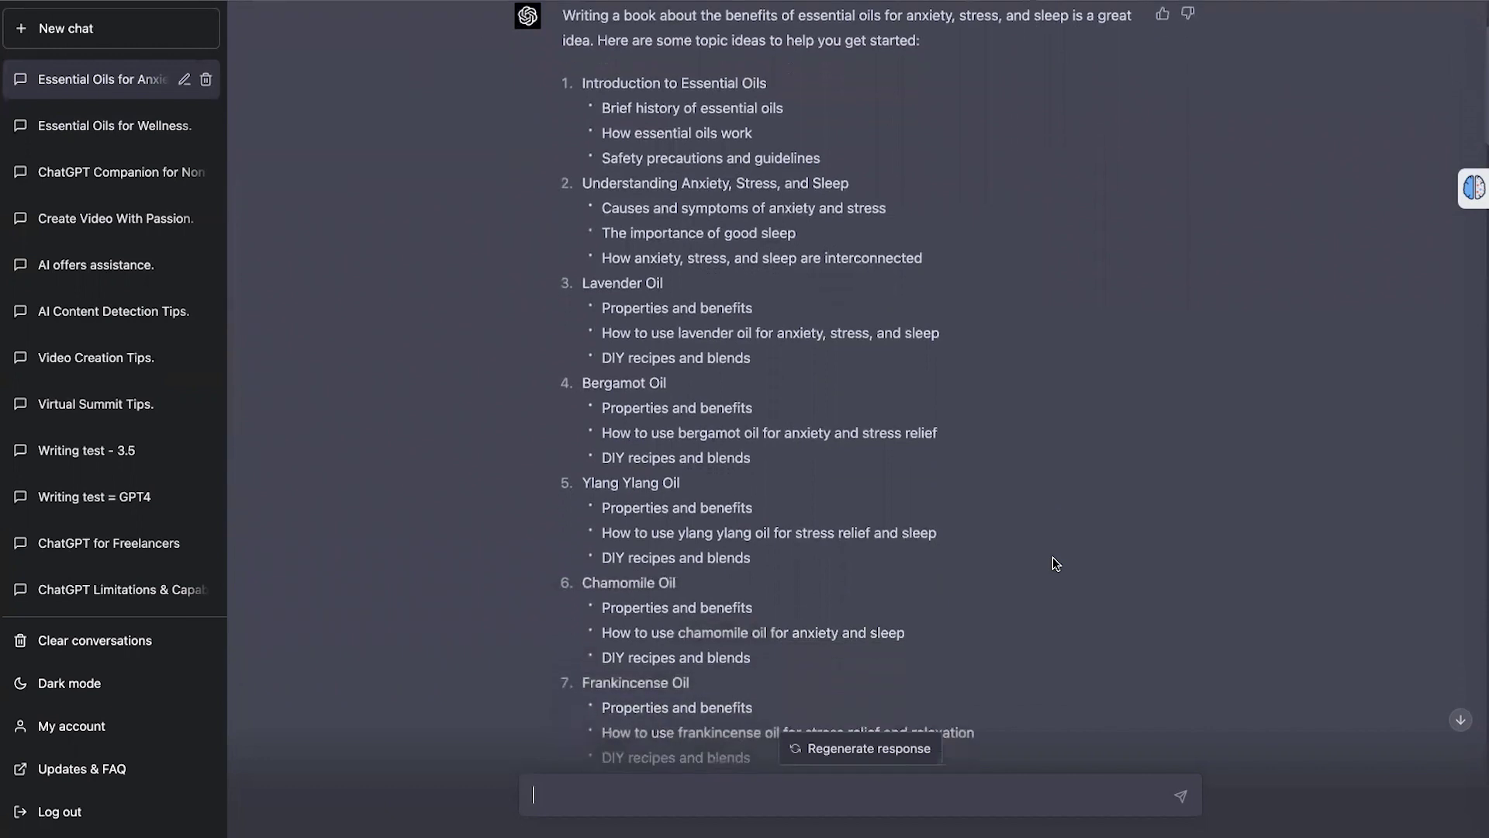
scroll(1056, 564, down, 2)
scroll(1055, 564, down, 3)
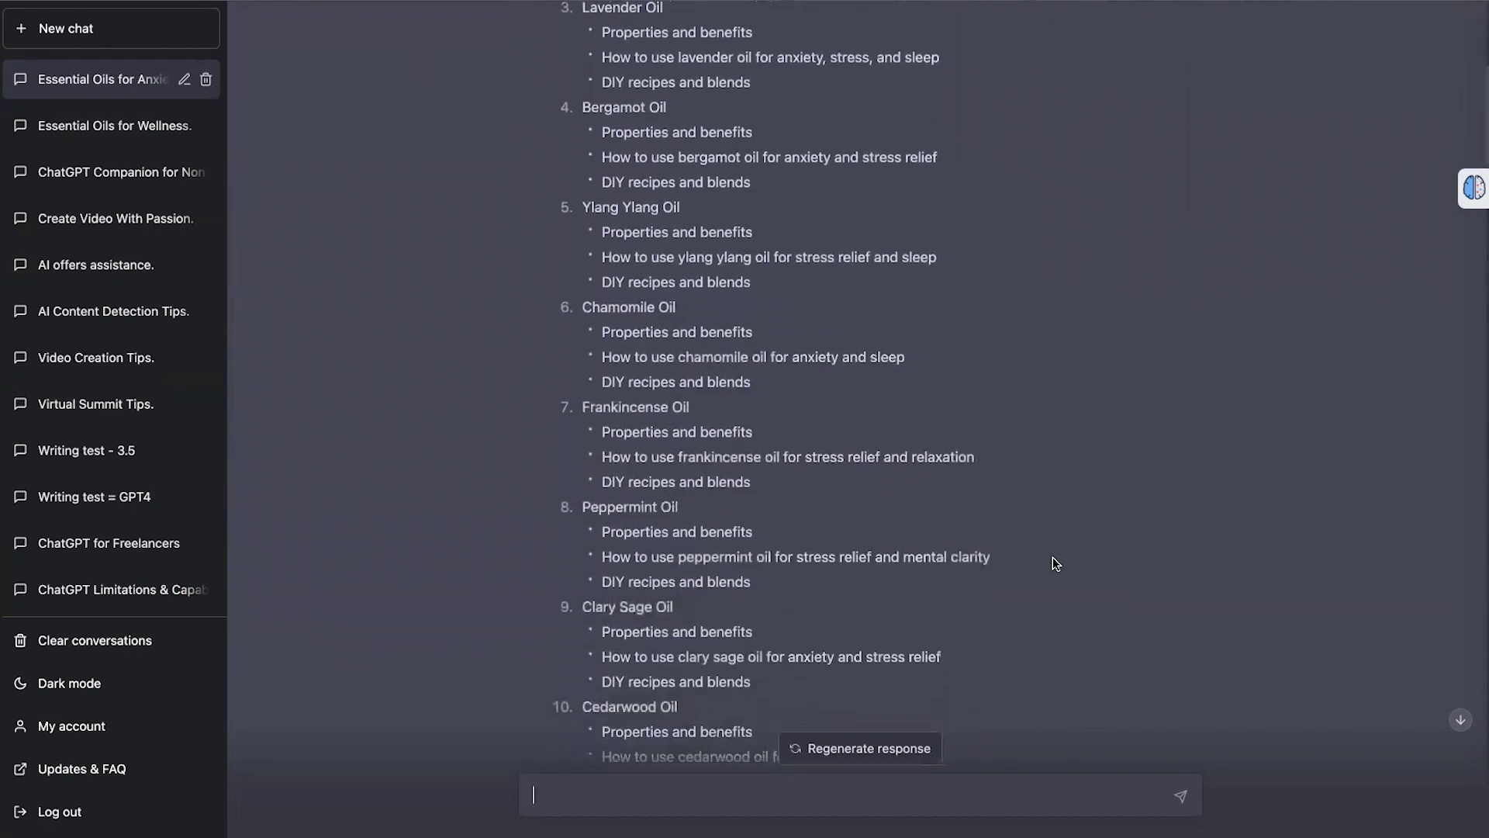
scroll(1053, 557, down, 5)
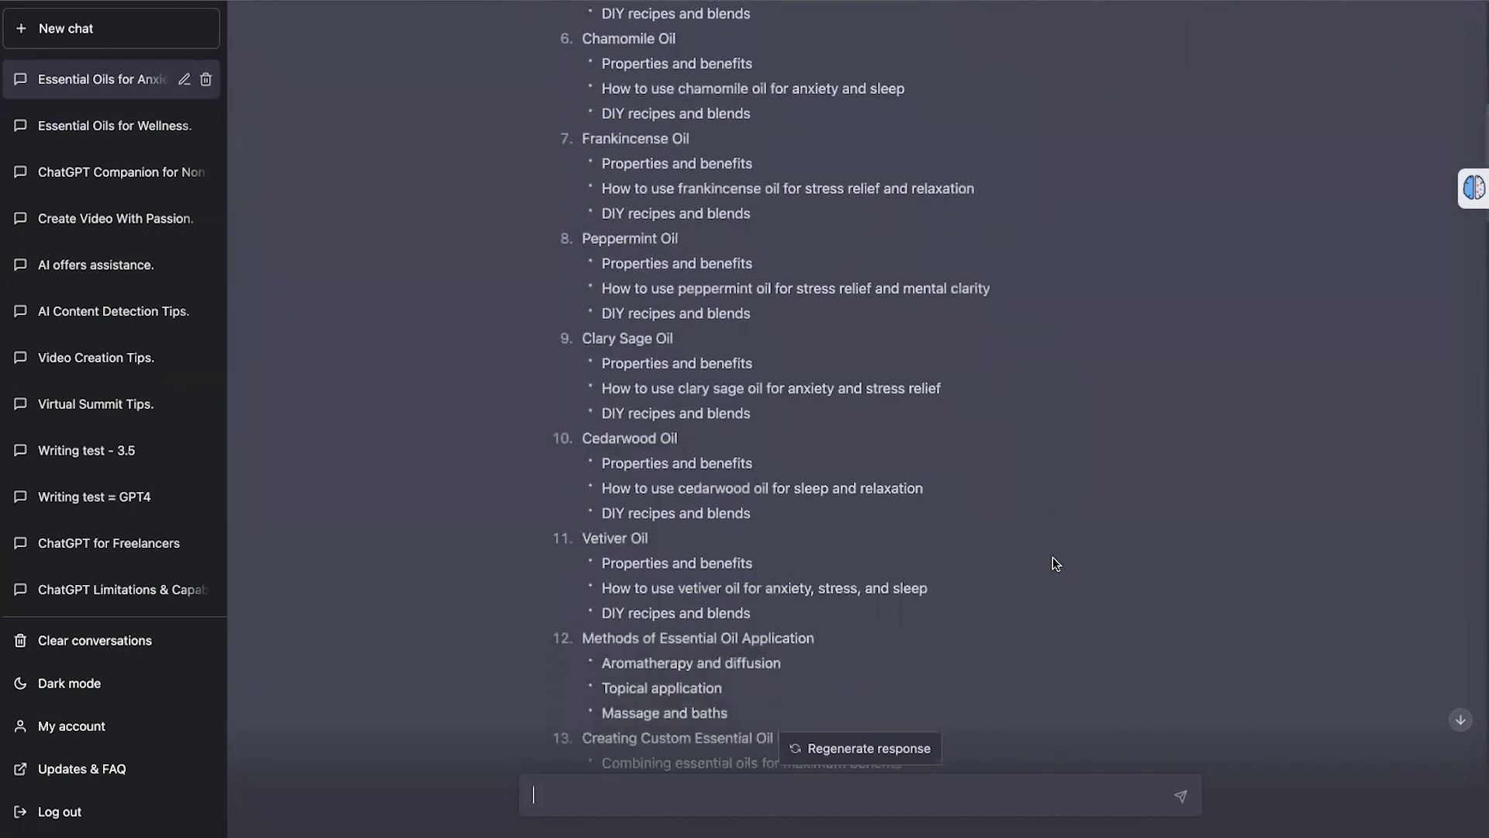
scroll(1053, 557, down, 4)
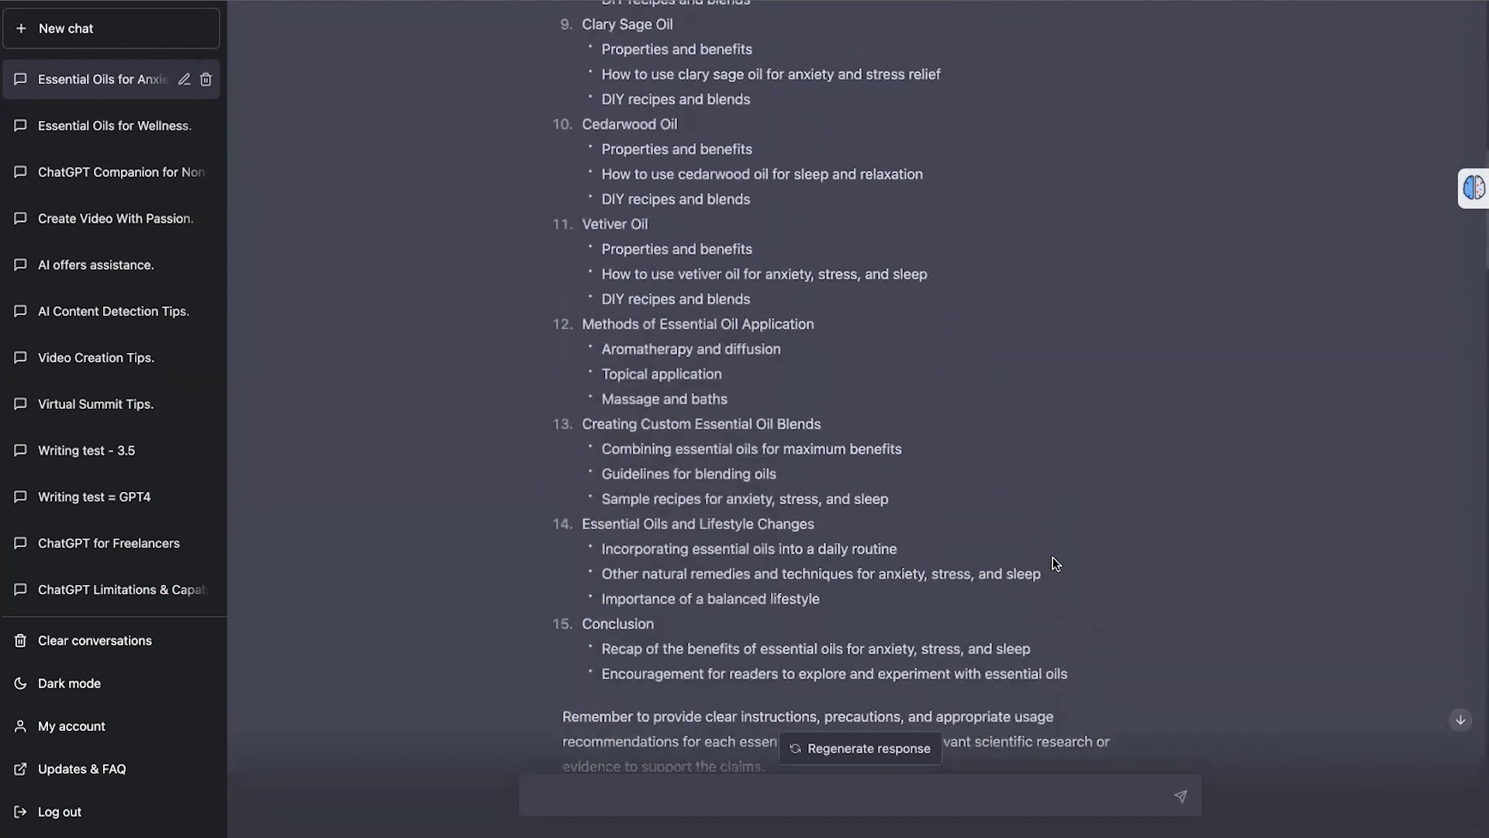
scroll(1053, 557, up, 4)
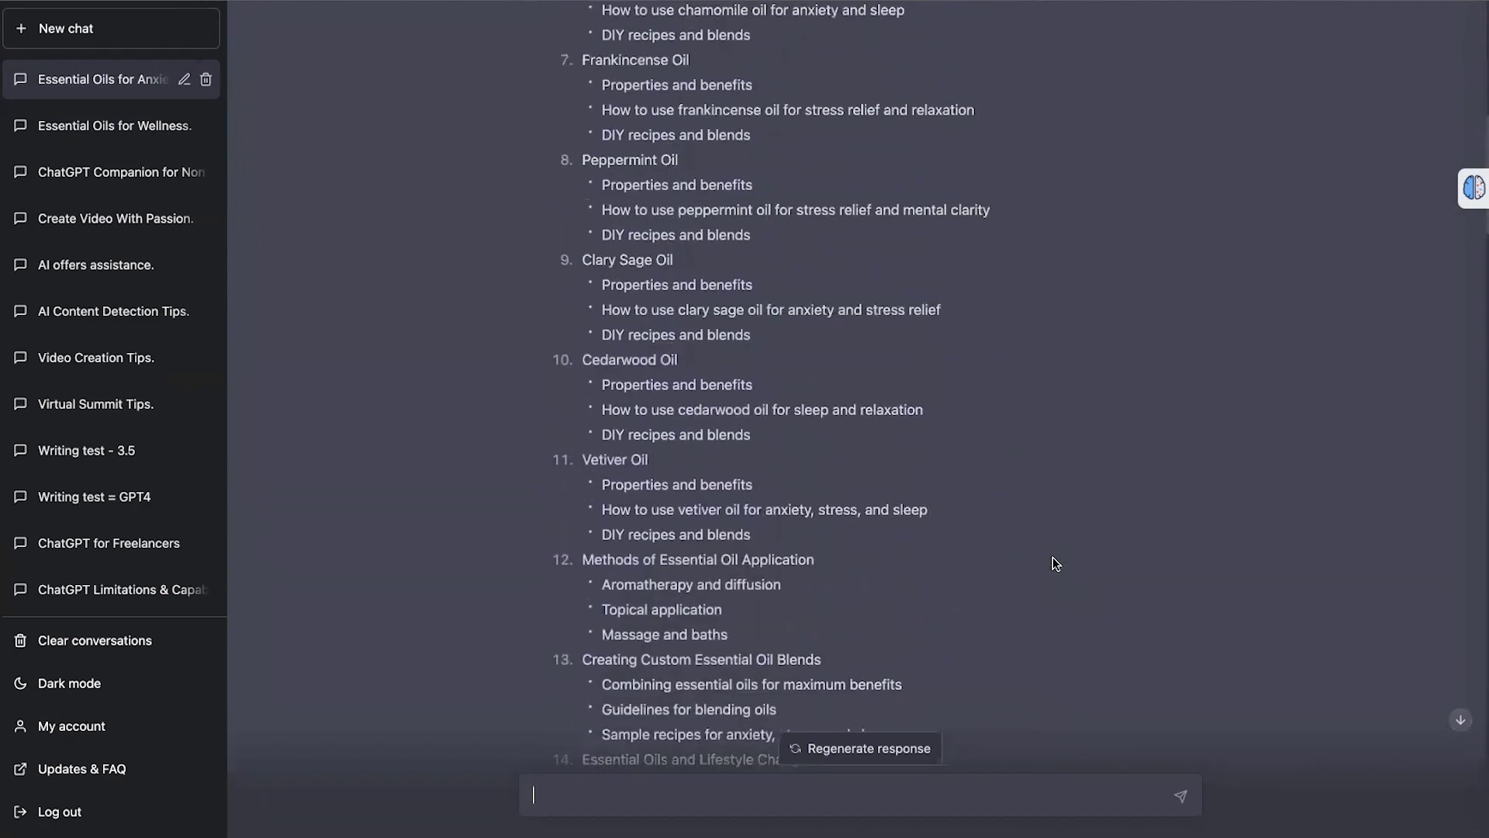
Switch to the 'Essential Oils for Wellness' chat and view its ten topic ideas
click(115, 133)
scroll(587, 226, up, 20)
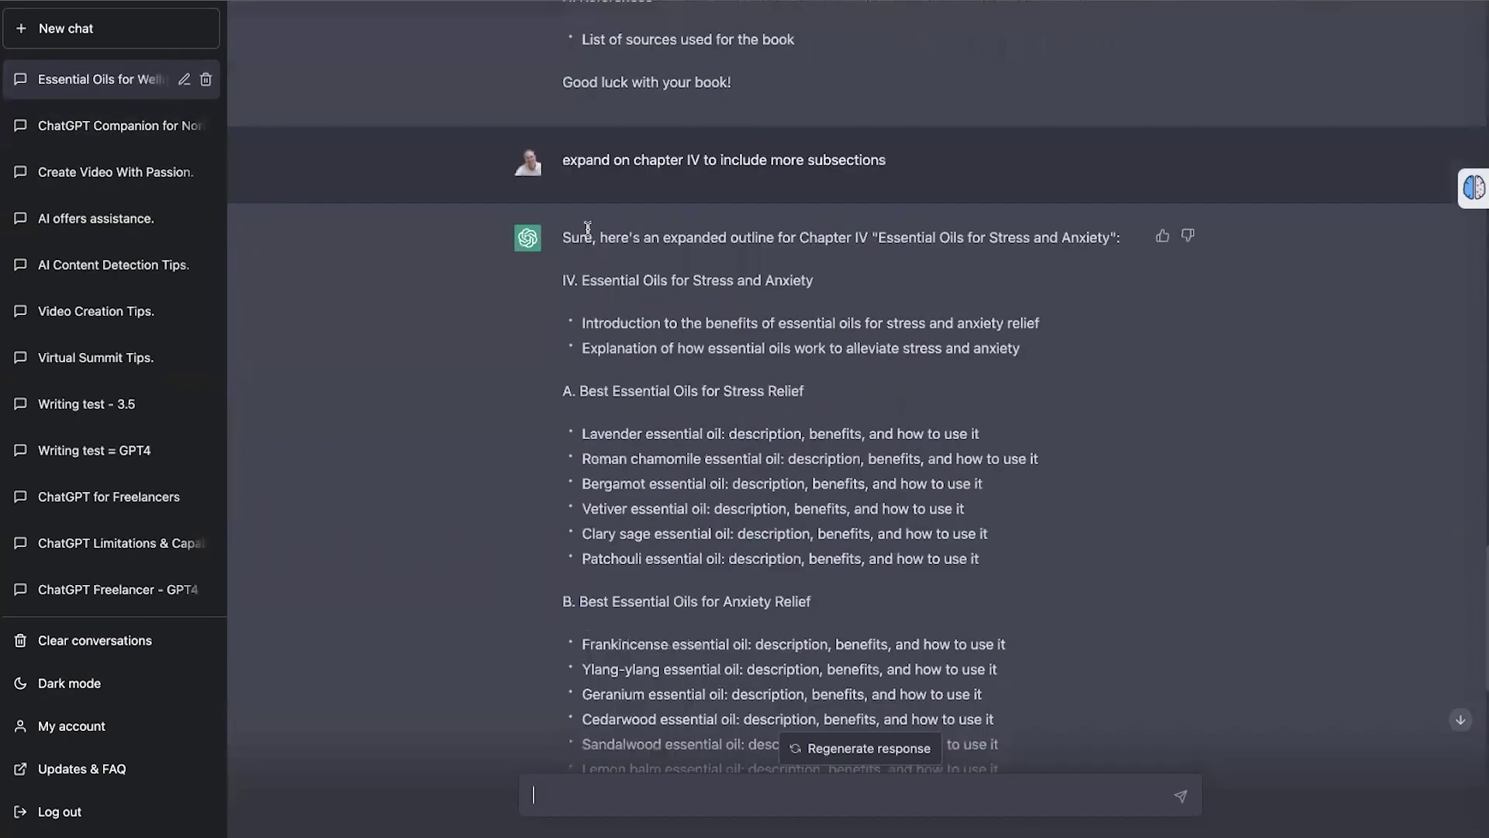
scroll(550, 311, down, 2)
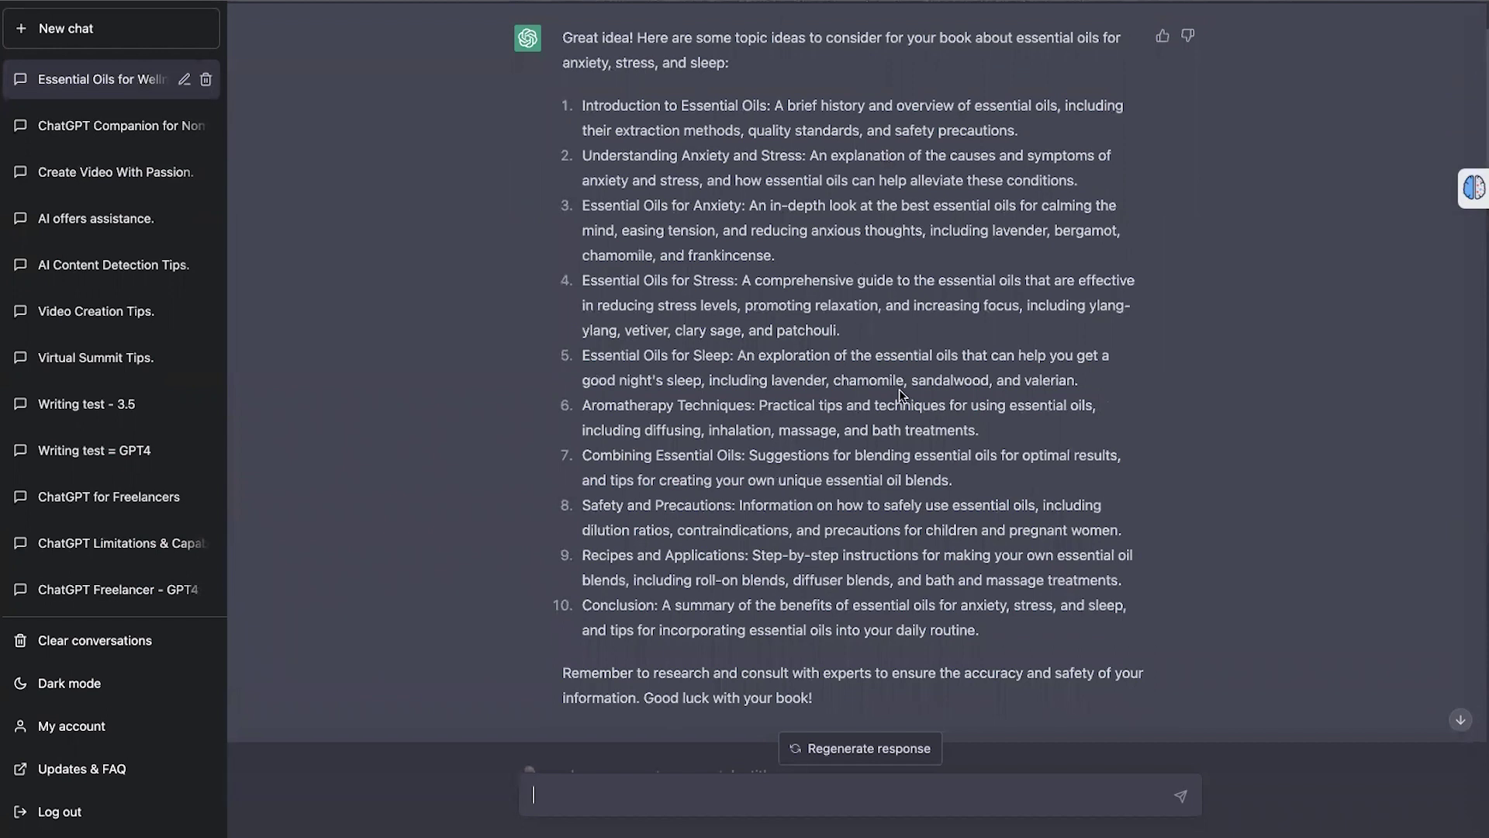
scroll(165, 190, up, 1)
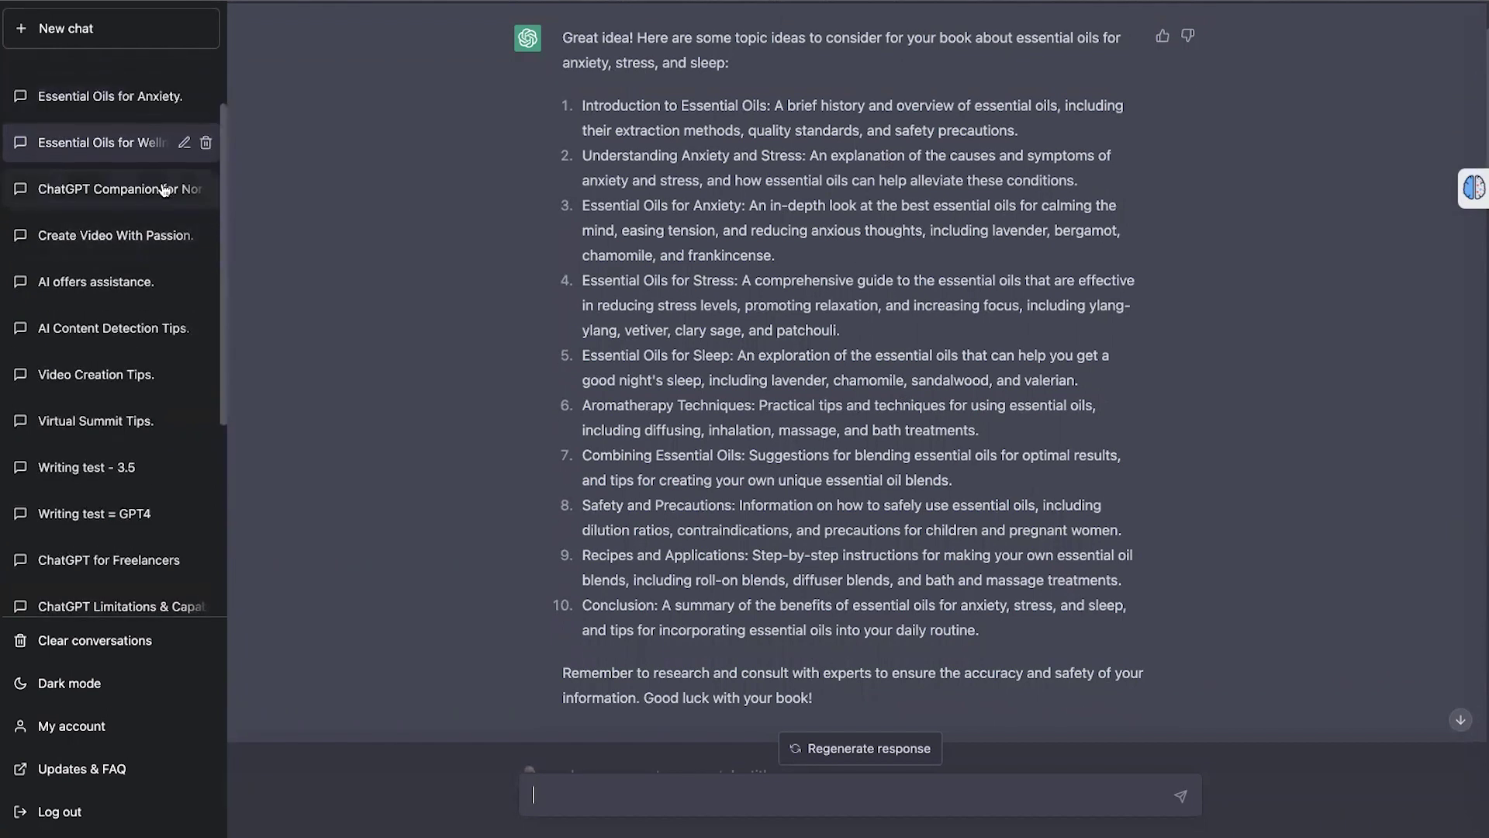
Go back to the 'Essential Oils for Anxiety' chat and scroll through its topic ideas
click(124, 108)
scroll(605, 380, up, 15)
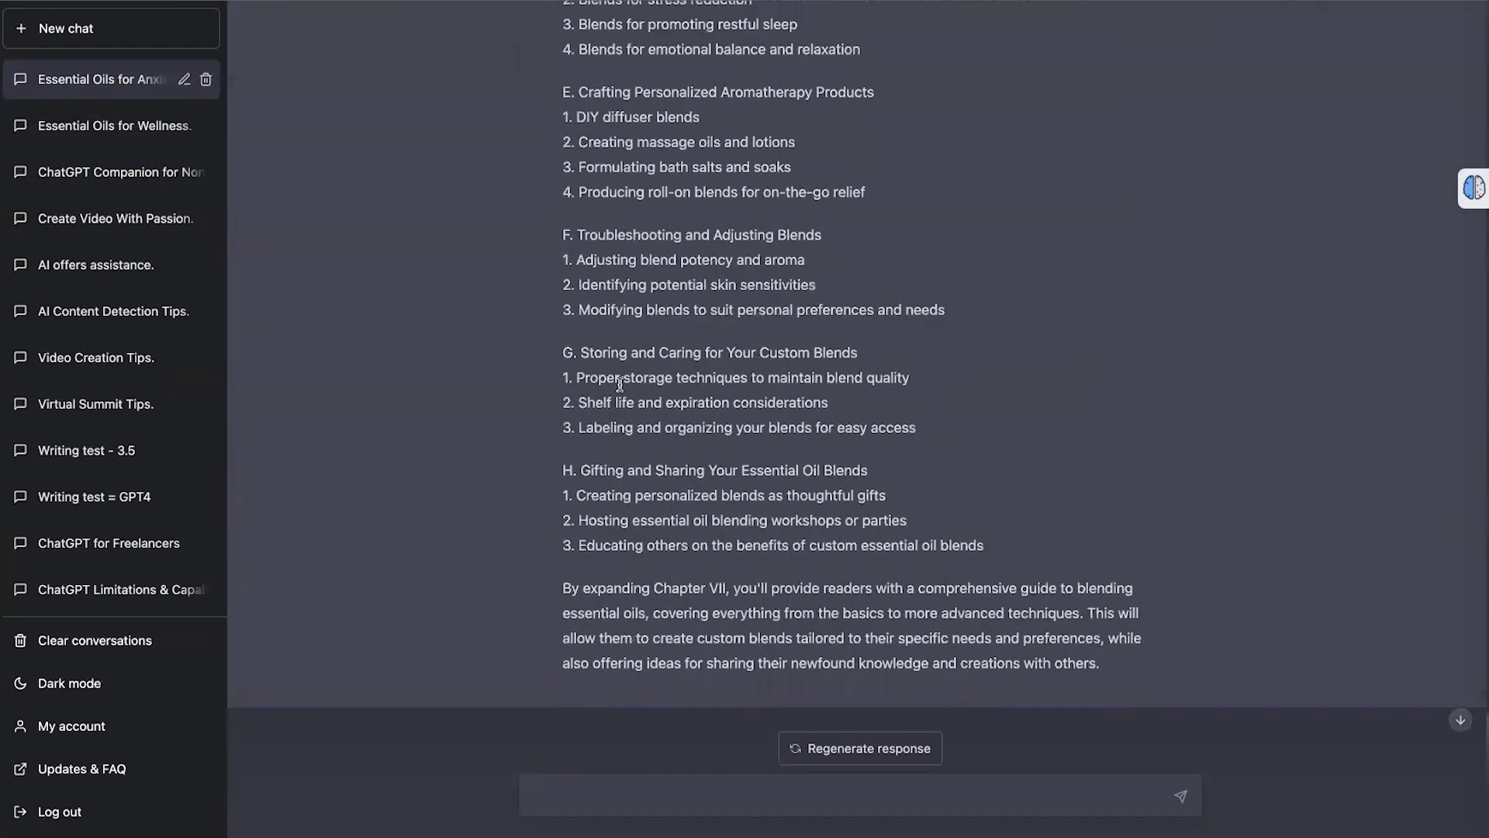
scroll(620, 382, up, 15)
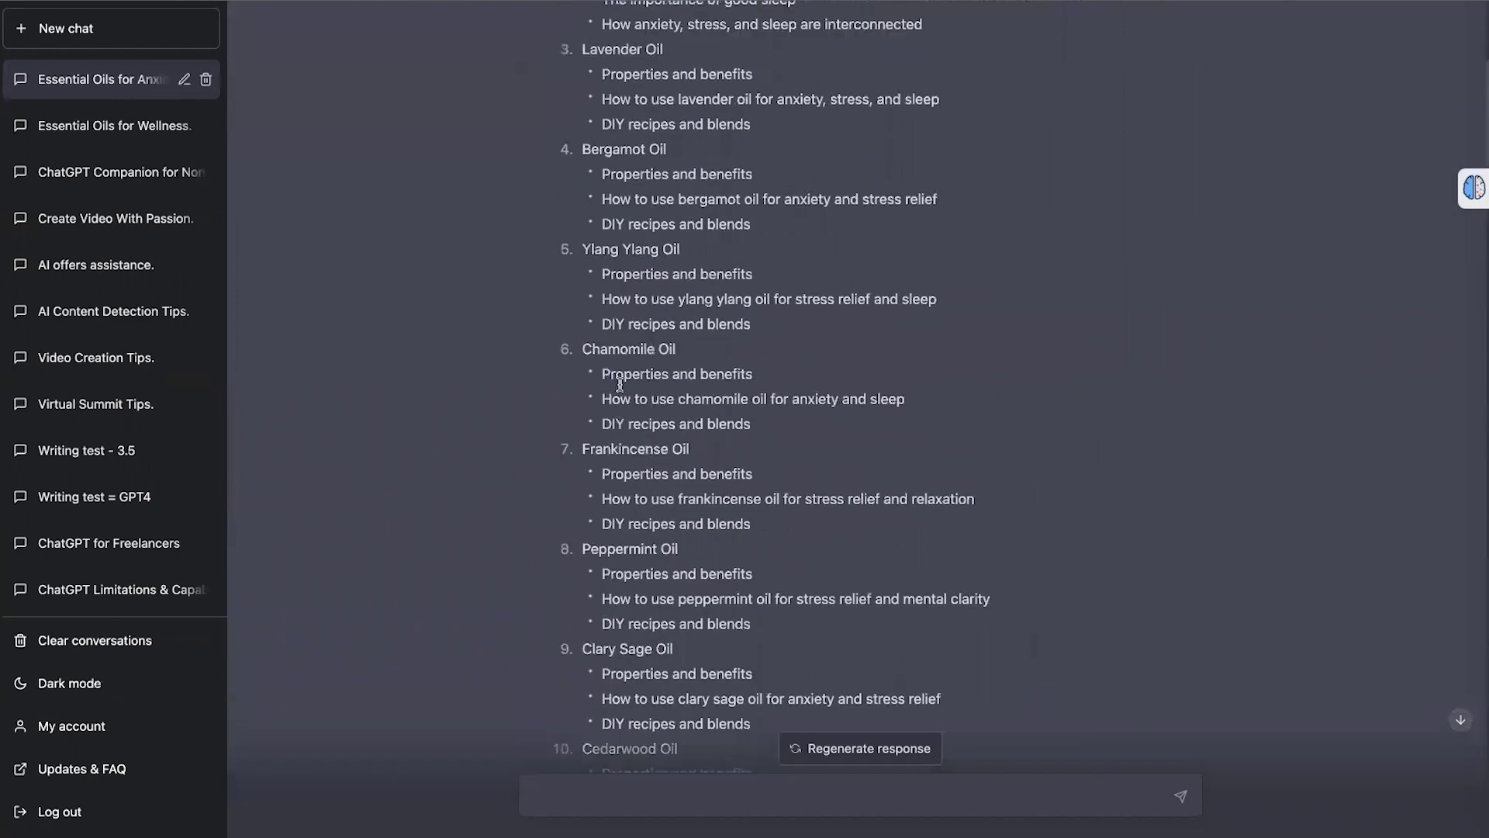
scroll(619, 382, down, 10)
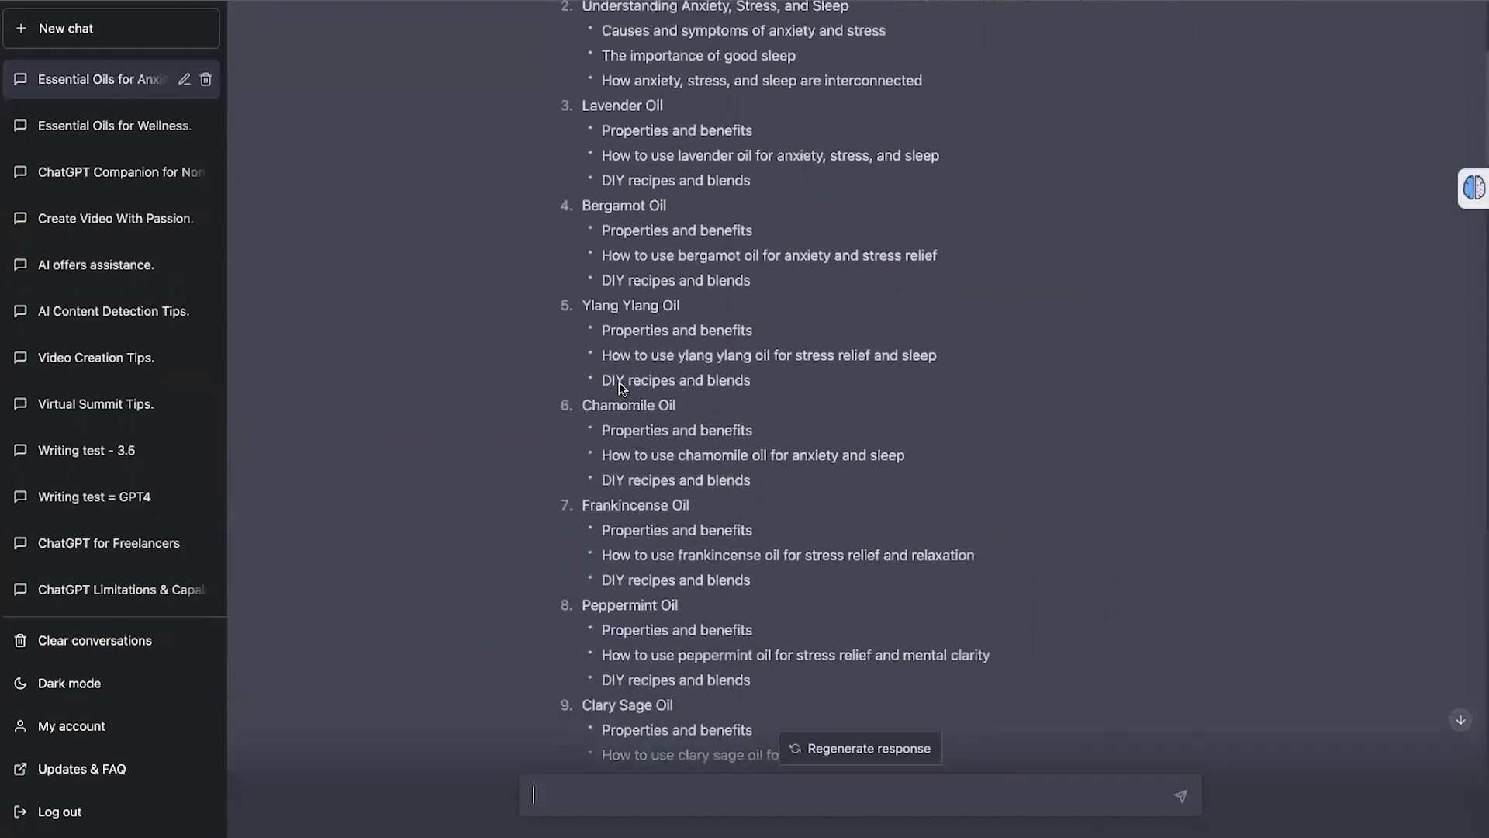
scroll(619, 381, down, 5)
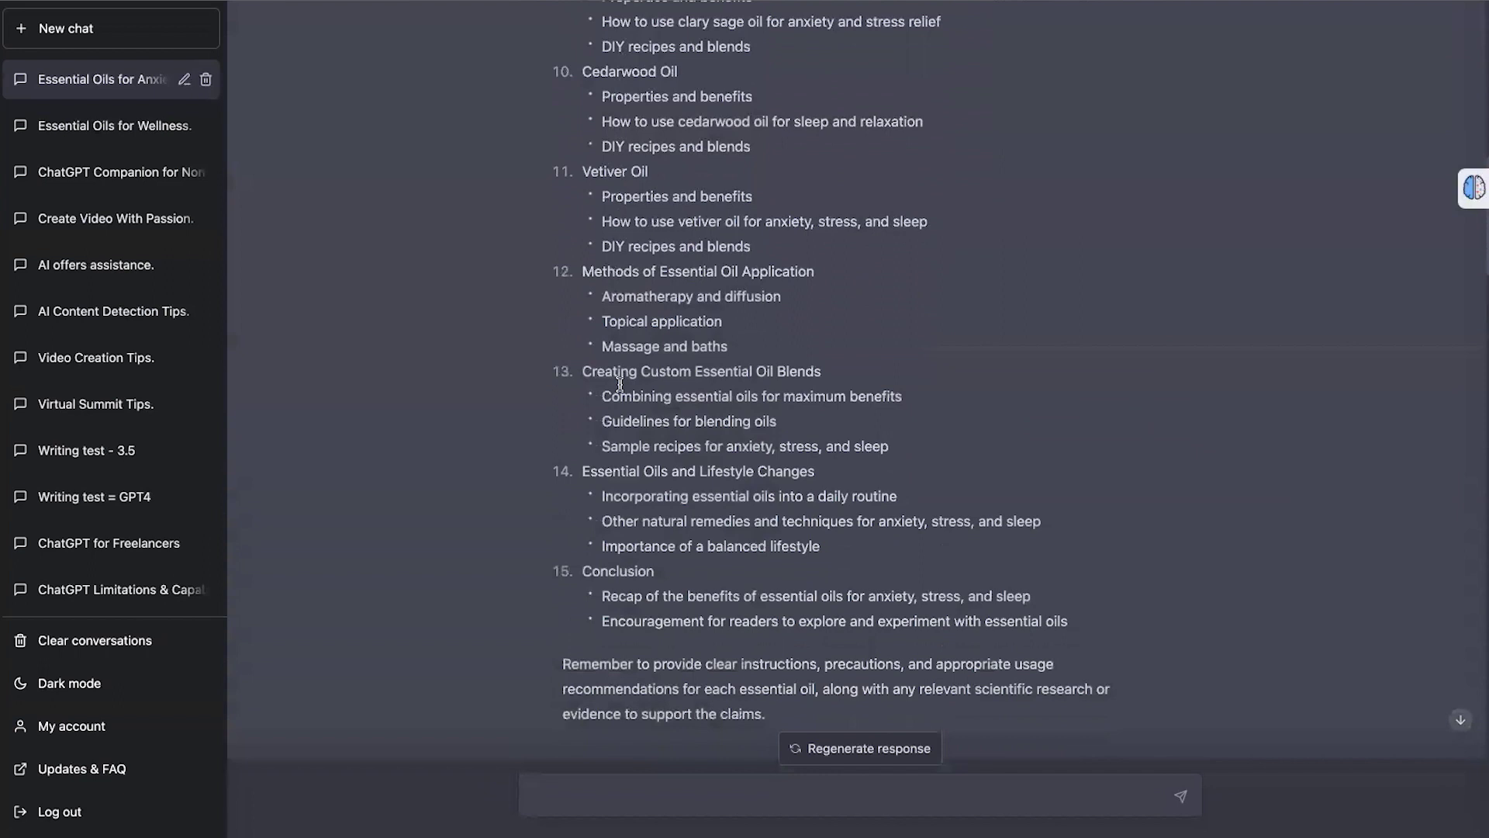
scroll(619, 382, down, 6)
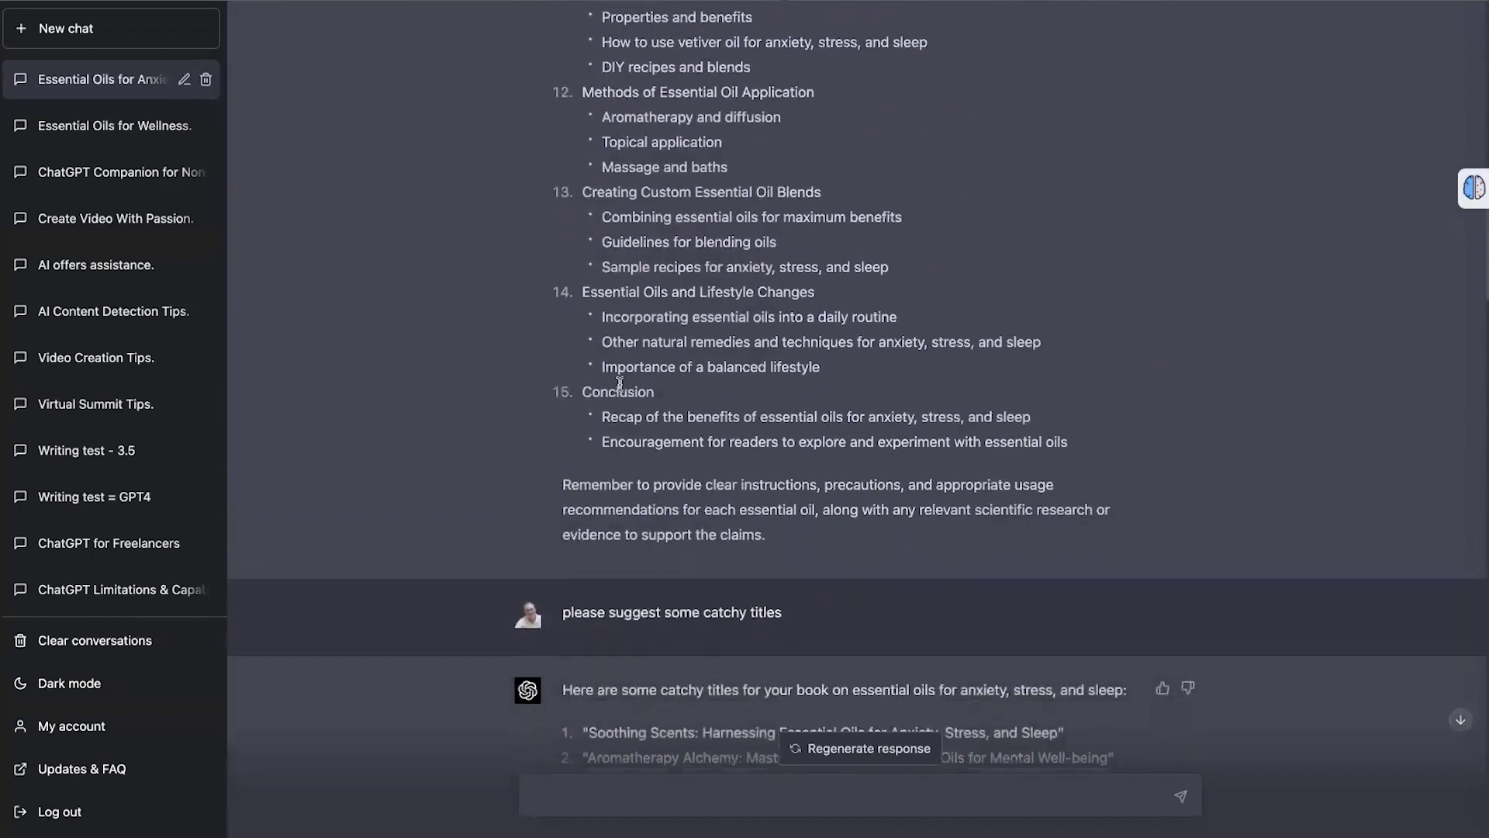
Reply 'I like #4' to choose the fourth topic
scroll(619, 258, down, 1)
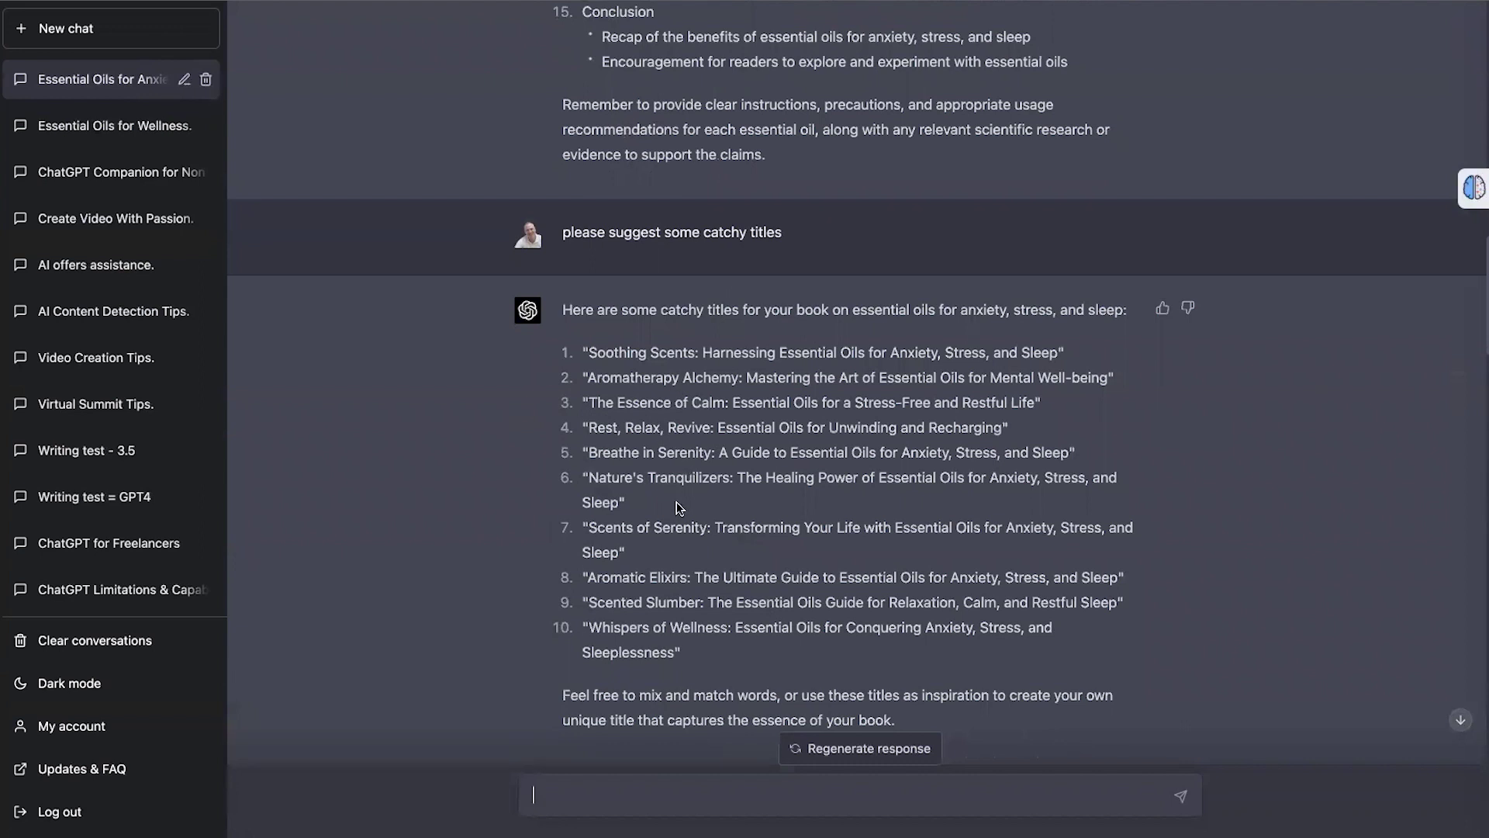
text(I like #4)
key(Return)
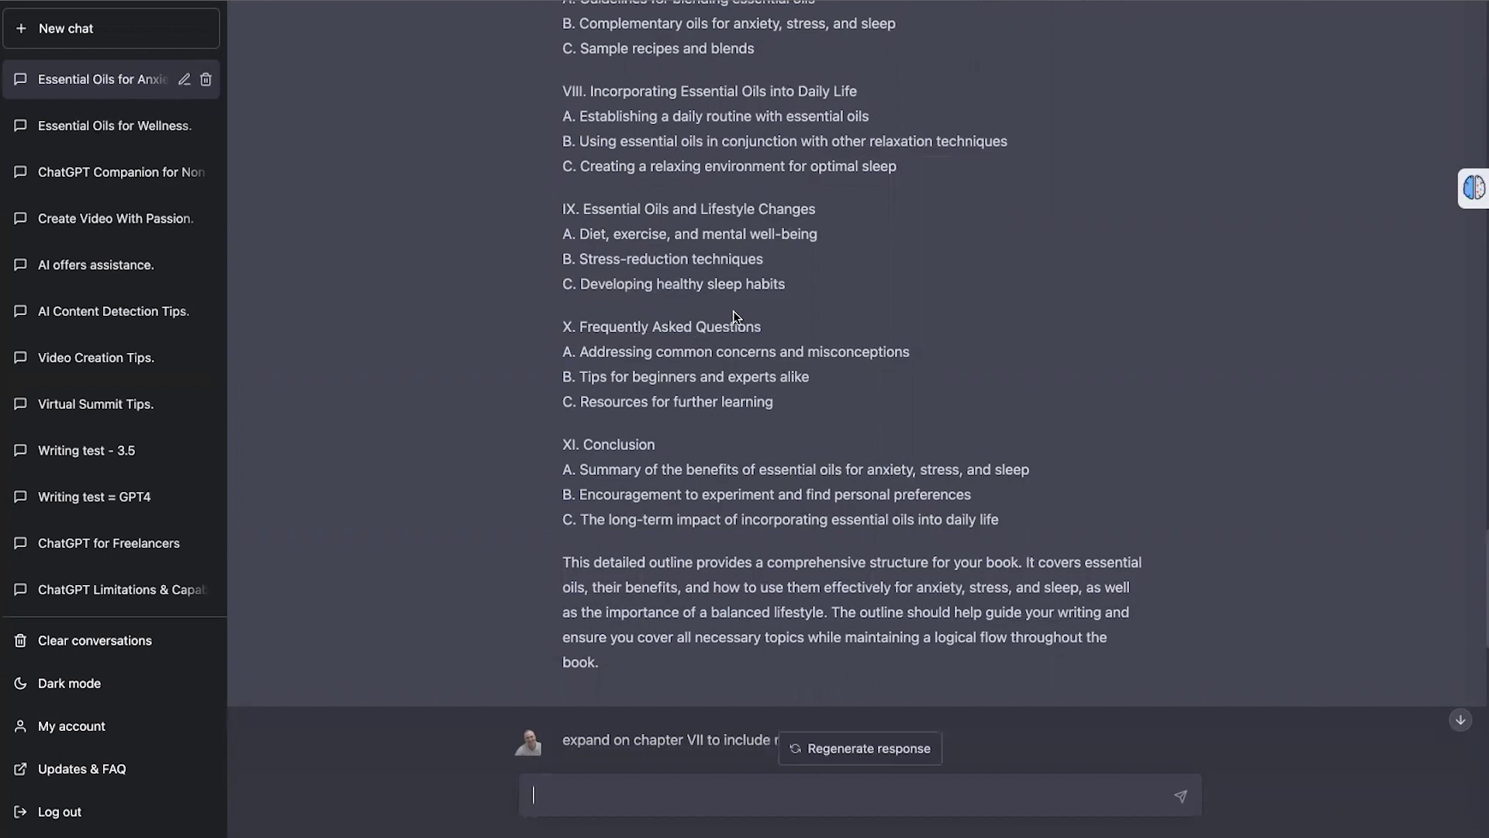
scroll(733, 313, up, 2)
scroll(734, 313, up, 5)
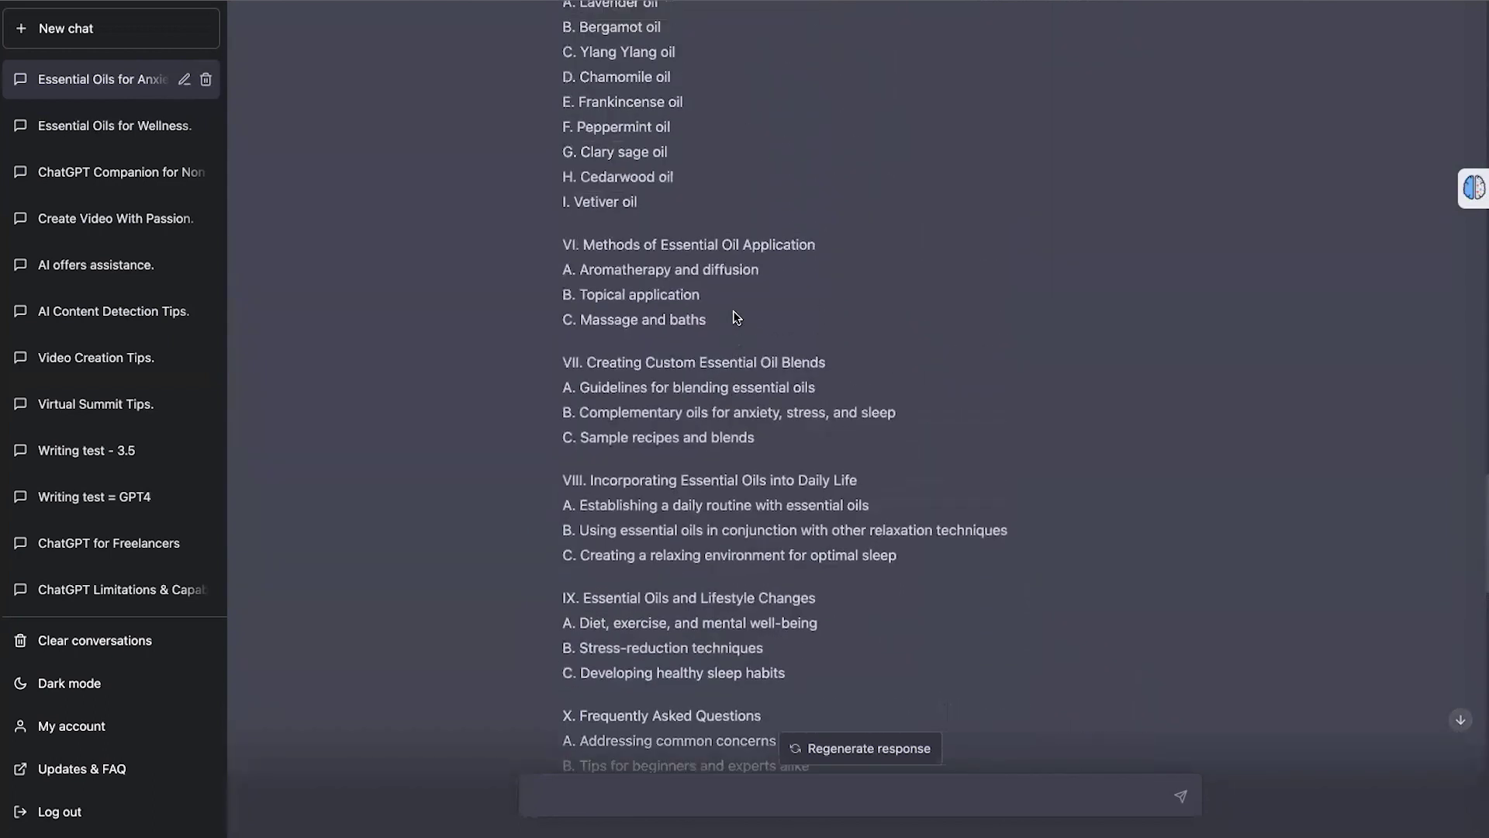
scroll(734, 313, down, 10)
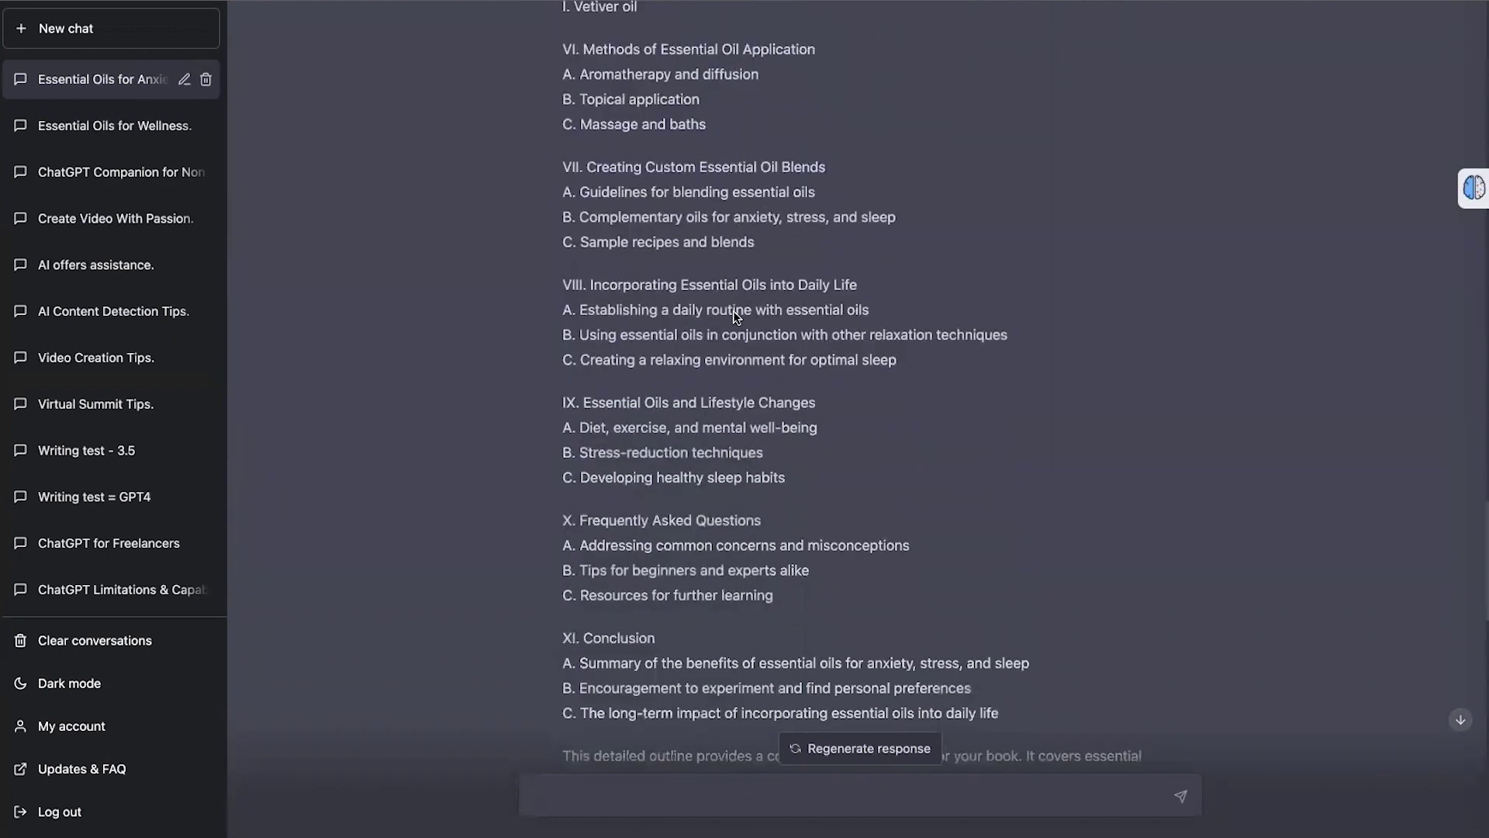
scroll(734, 314, down, 4)
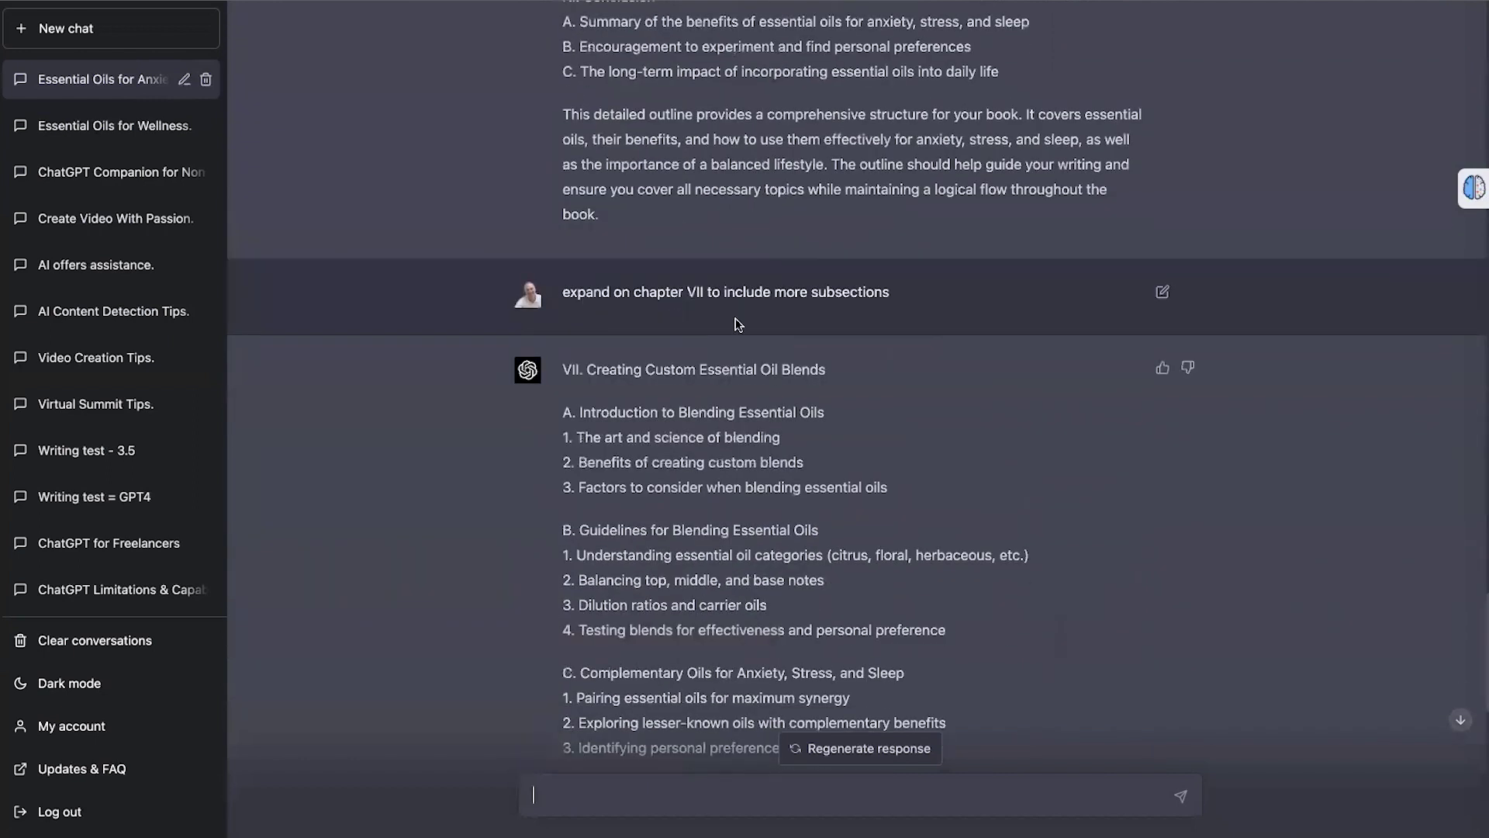
scroll(875, 498, down, 4)
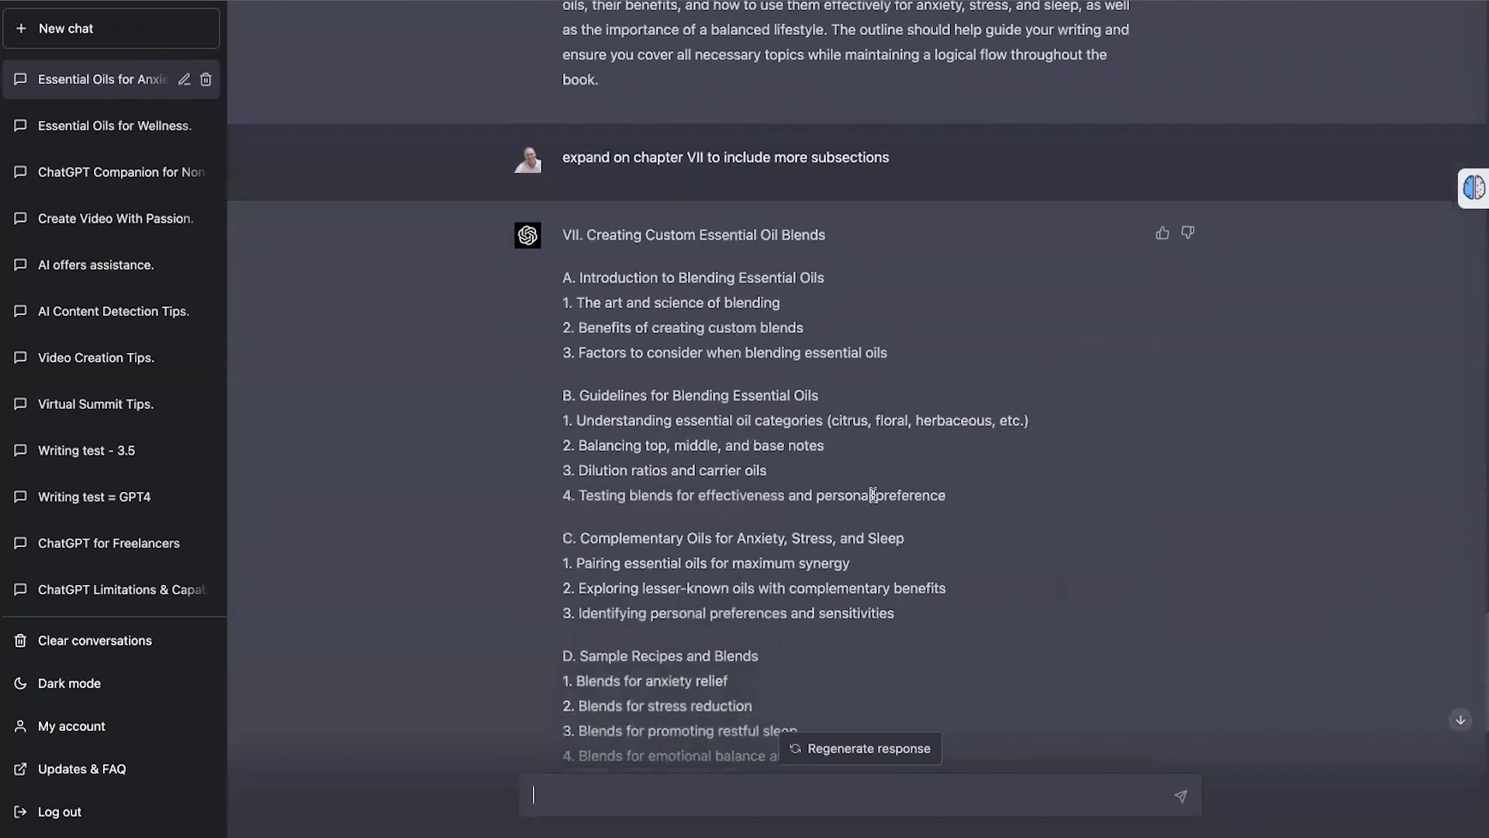
scroll(875, 499, down, 5)
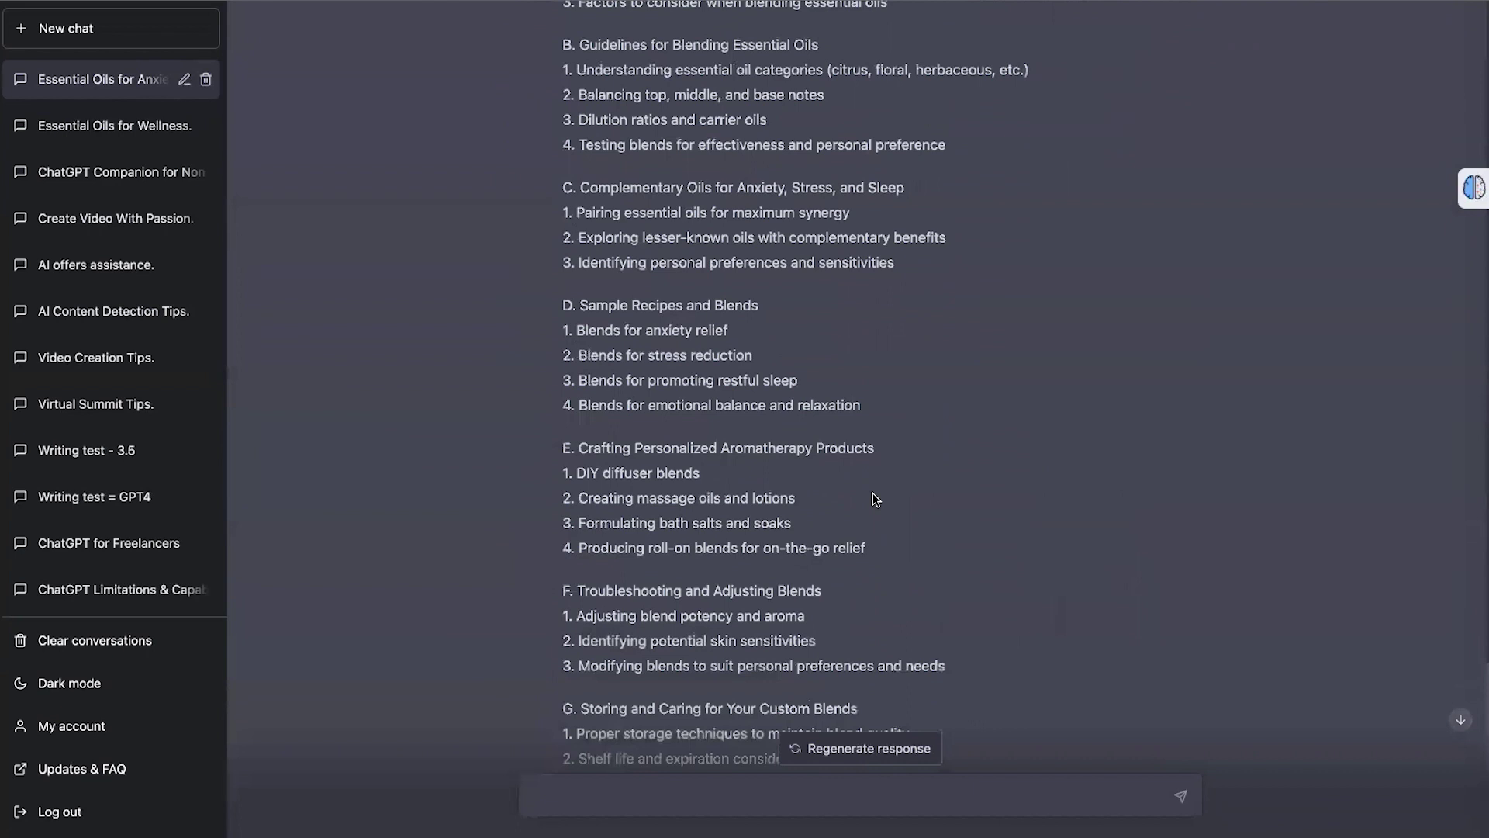
scroll(874, 494, down, 2)
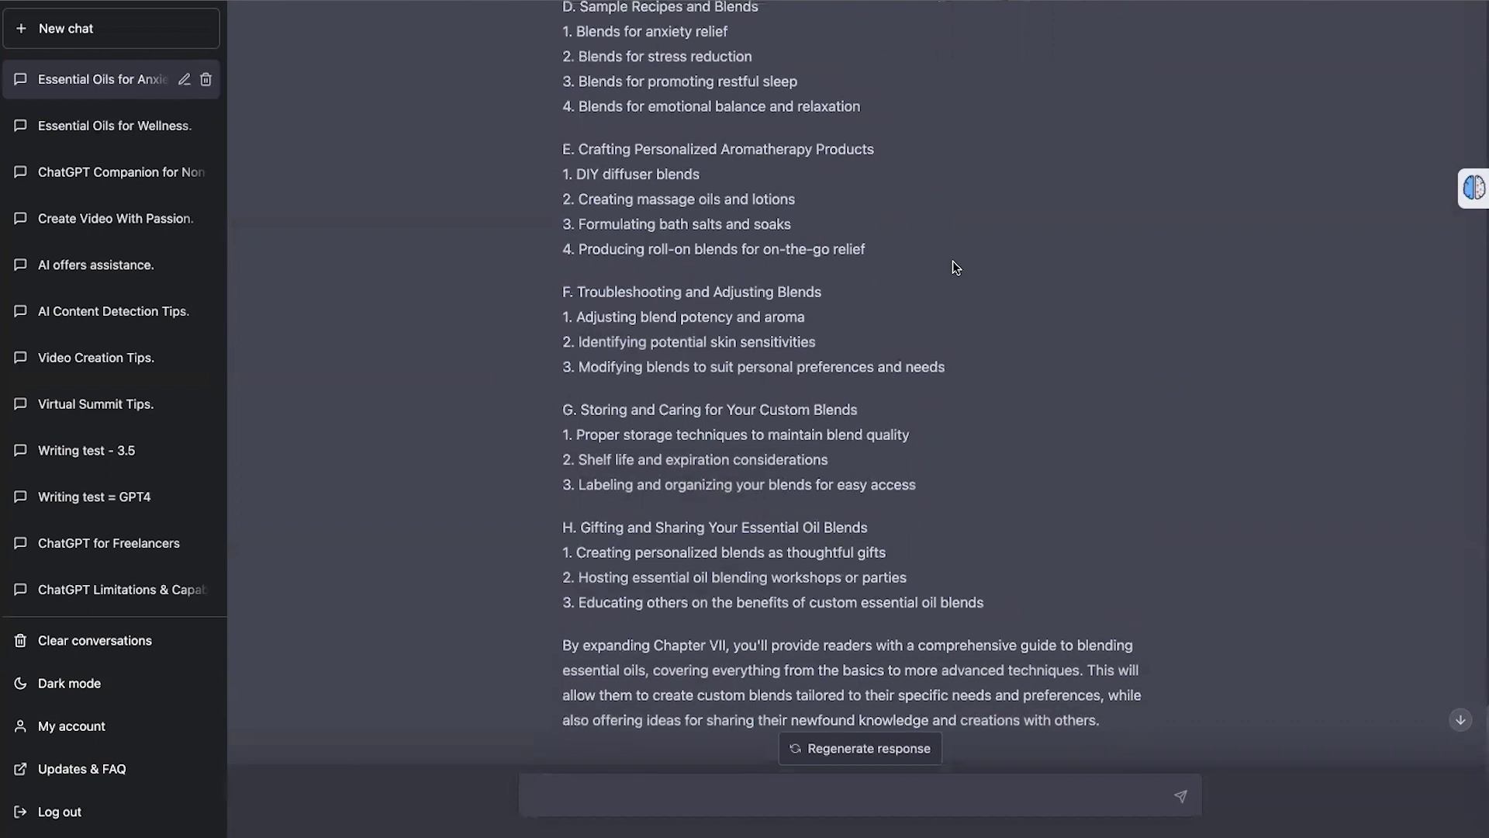
scroll(953, 268, up, 1)
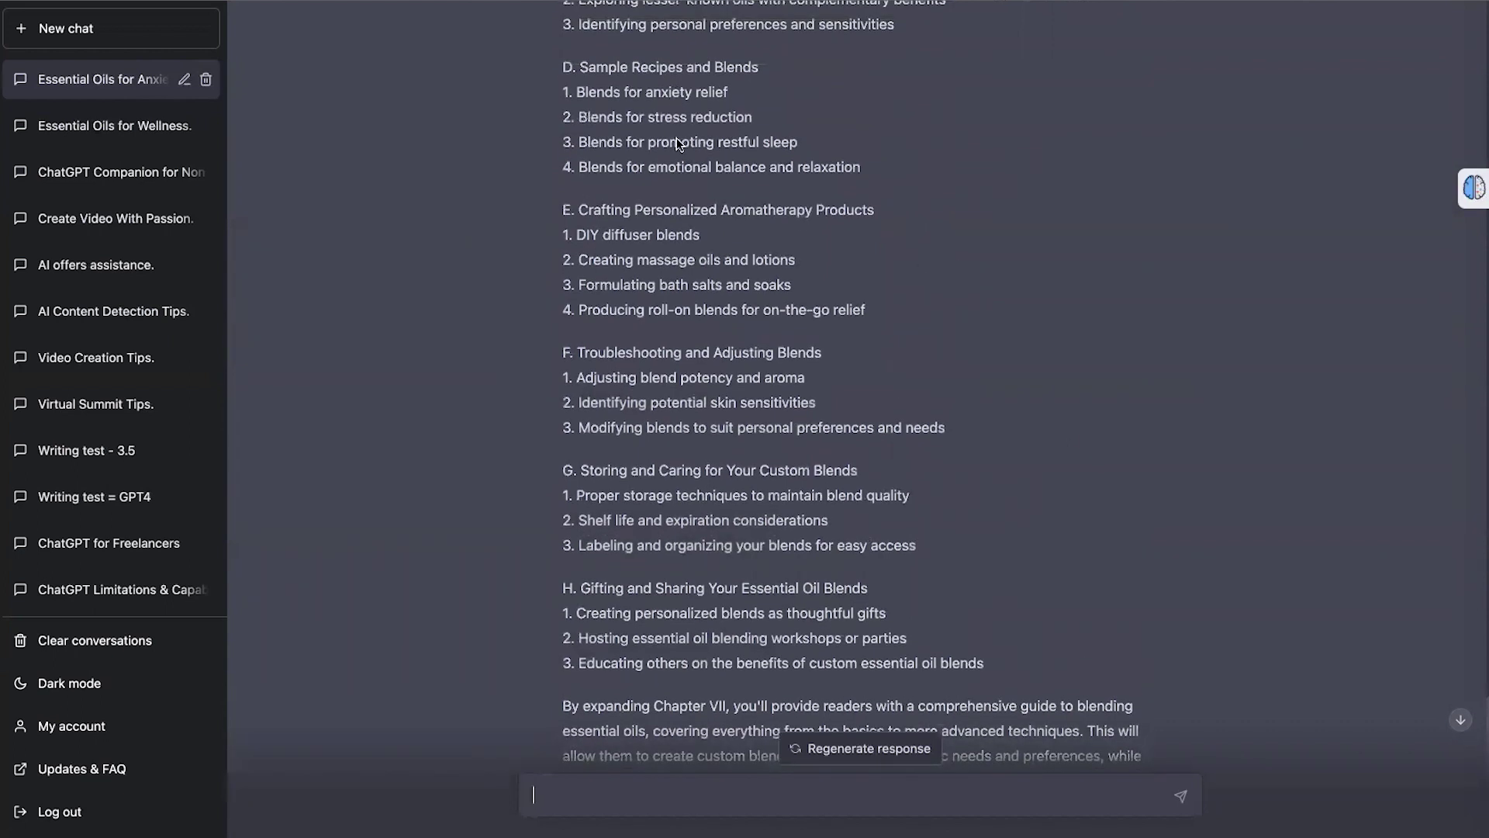
scroll(978, 276, up, 7)
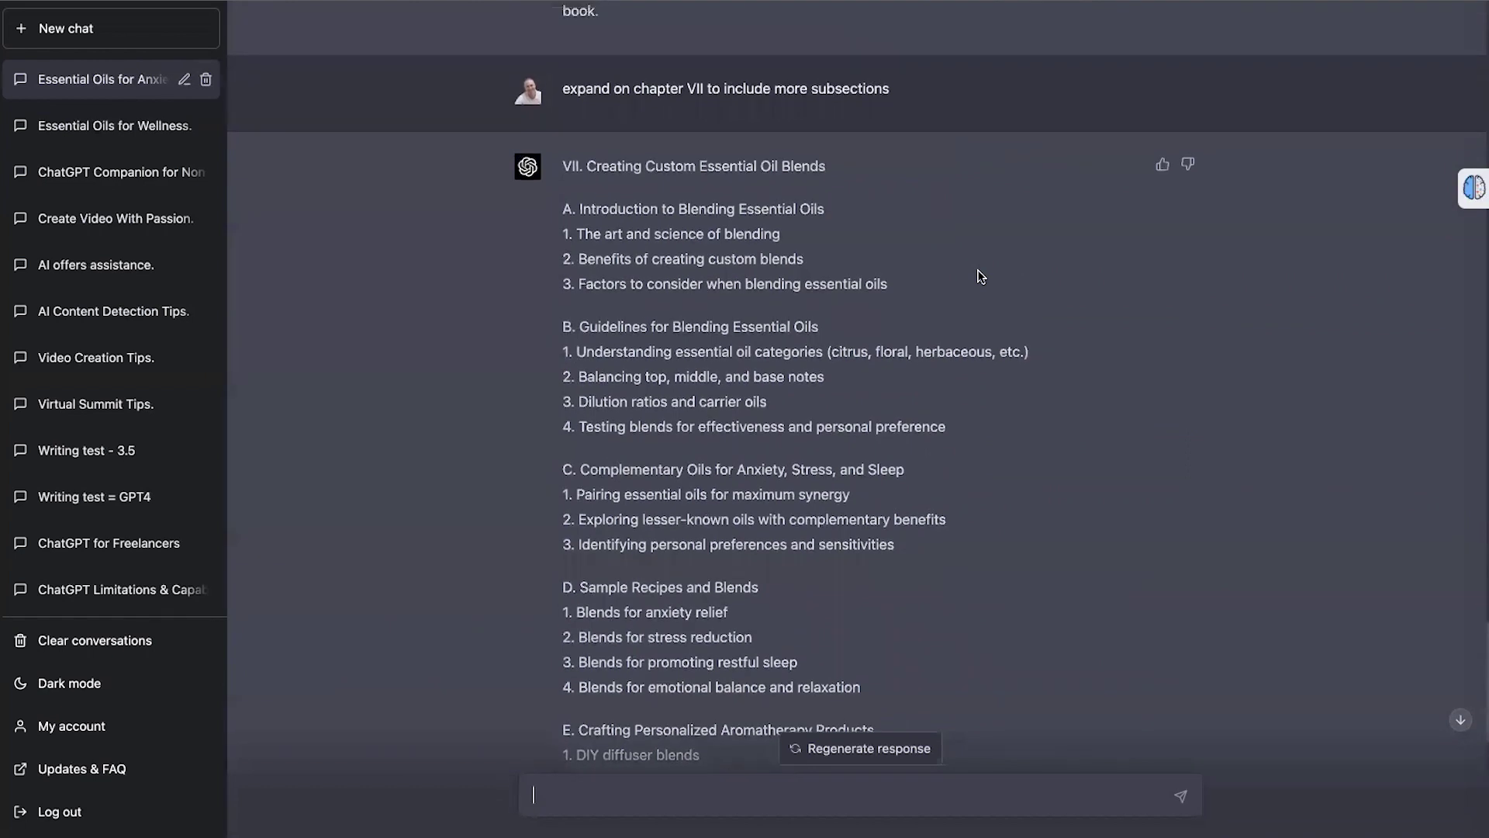
scroll(980, 276, up, 4)
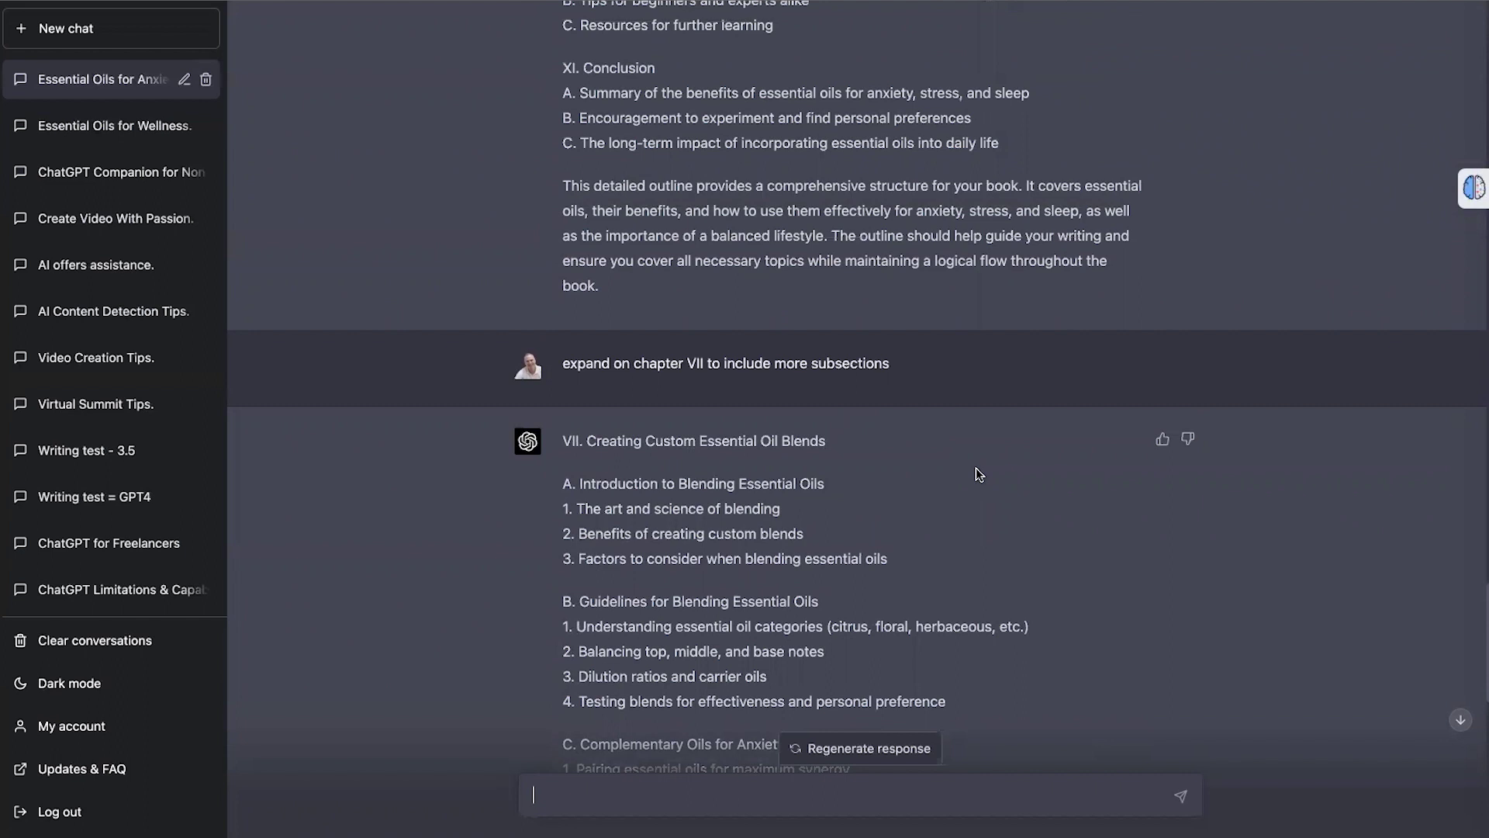
scroll(976, 468, down, 6)
scroll(976, 468, down, 6)
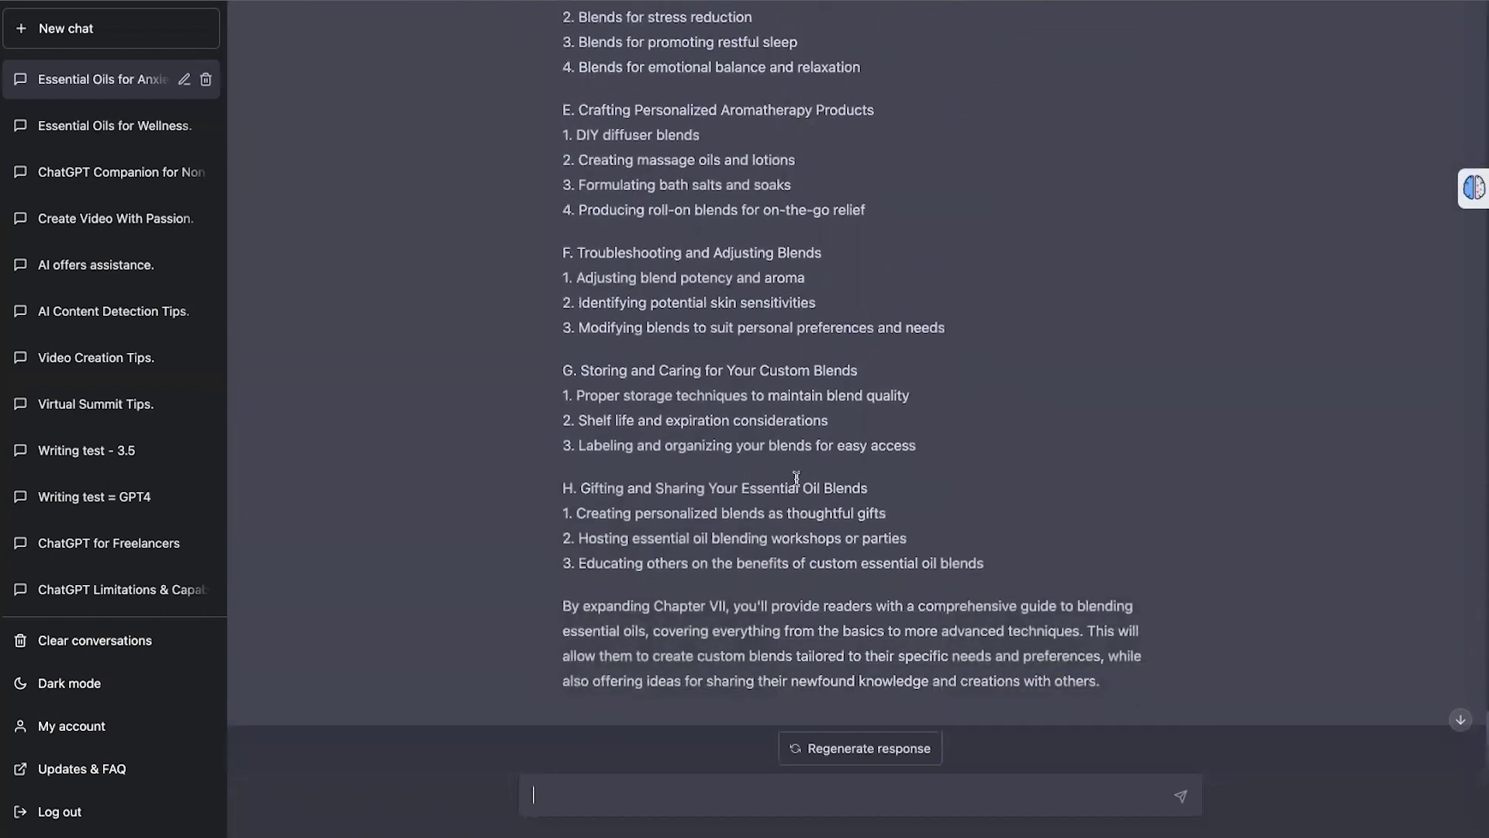
scroll(768, 229, up, 5)
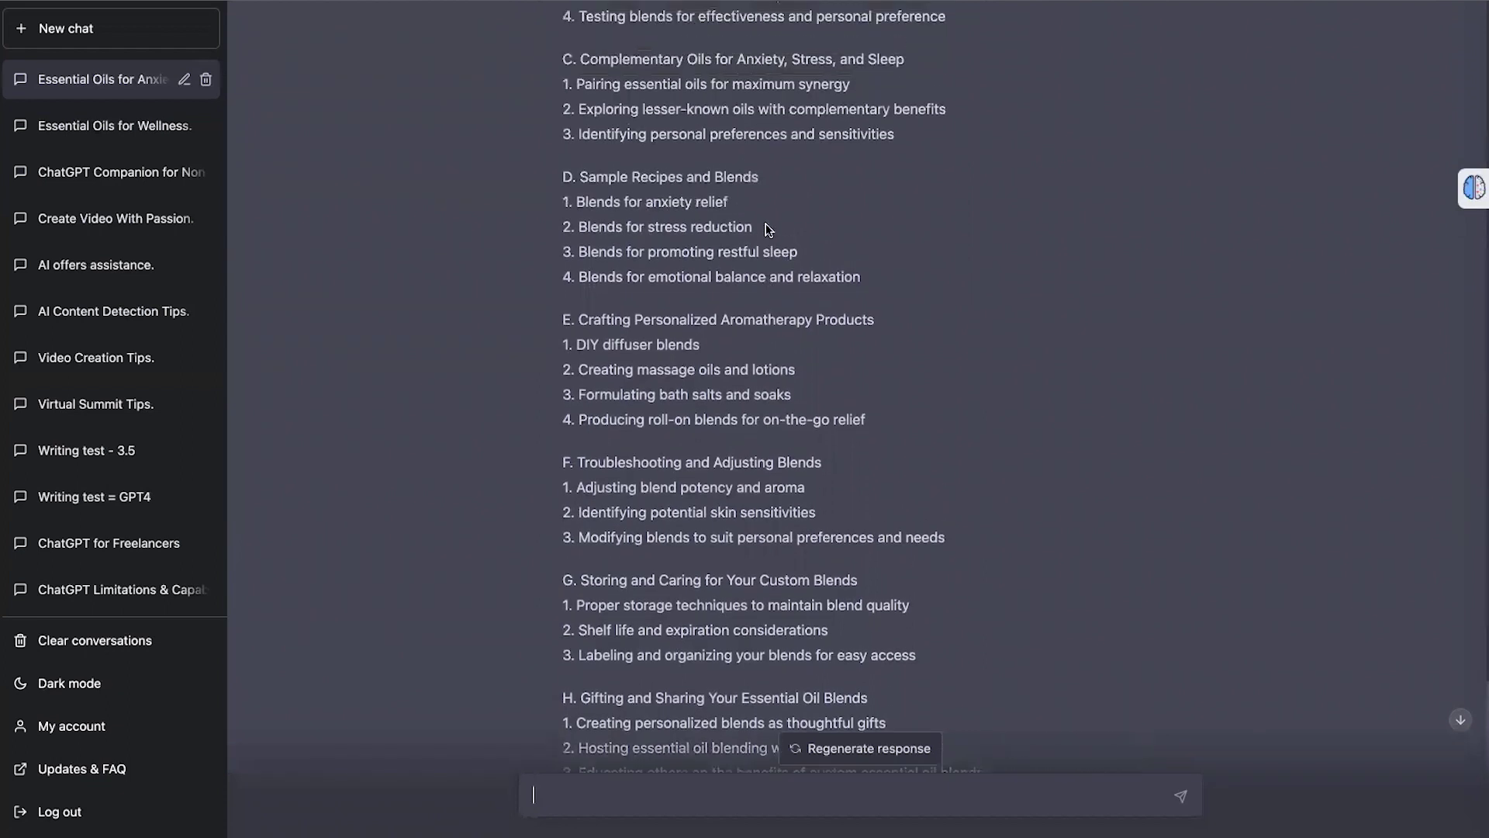
scroll(768, 229, up, 7)
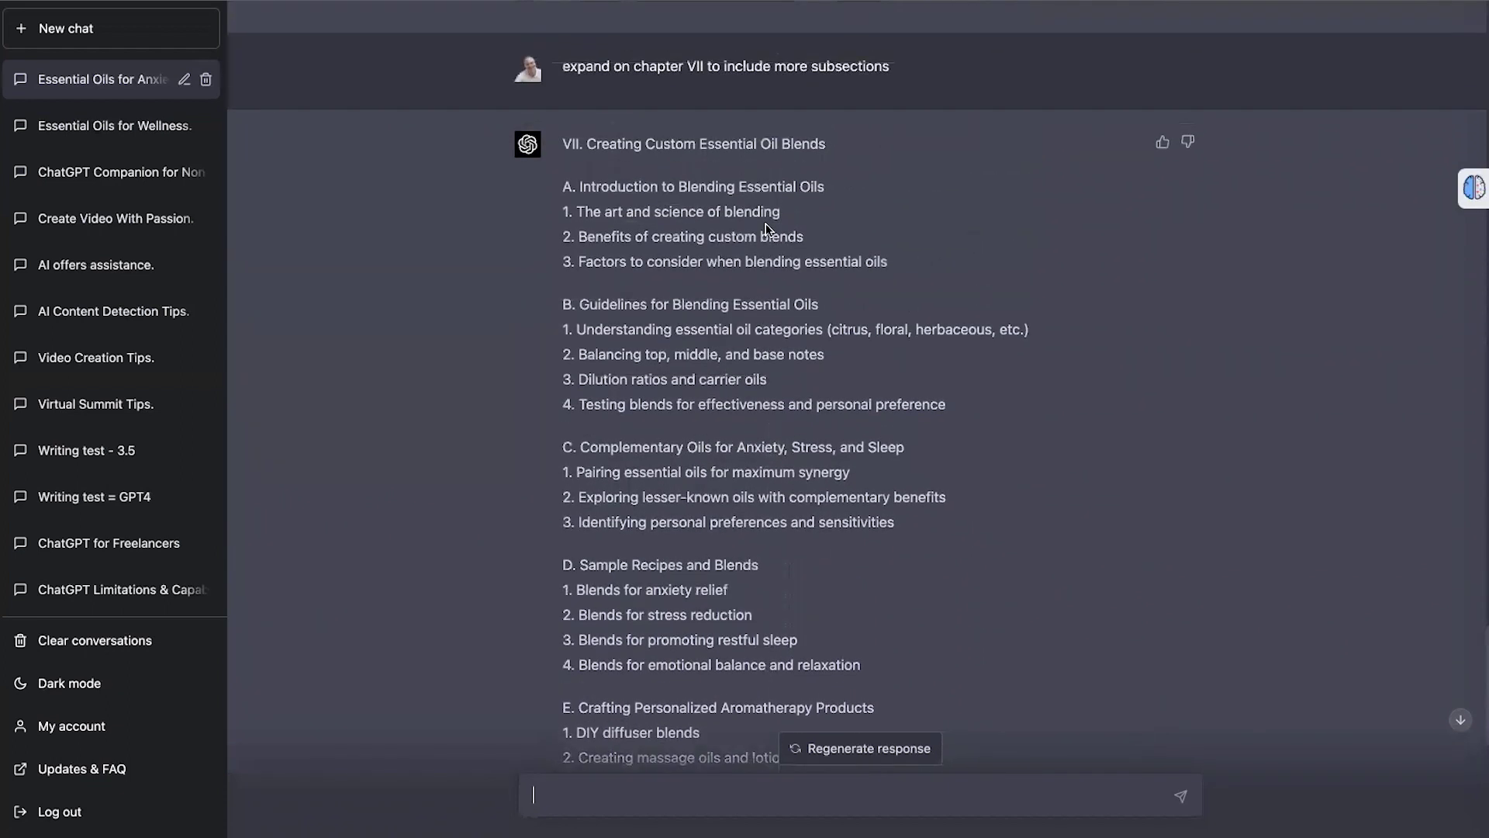
scroll(768, 229, up, 10)
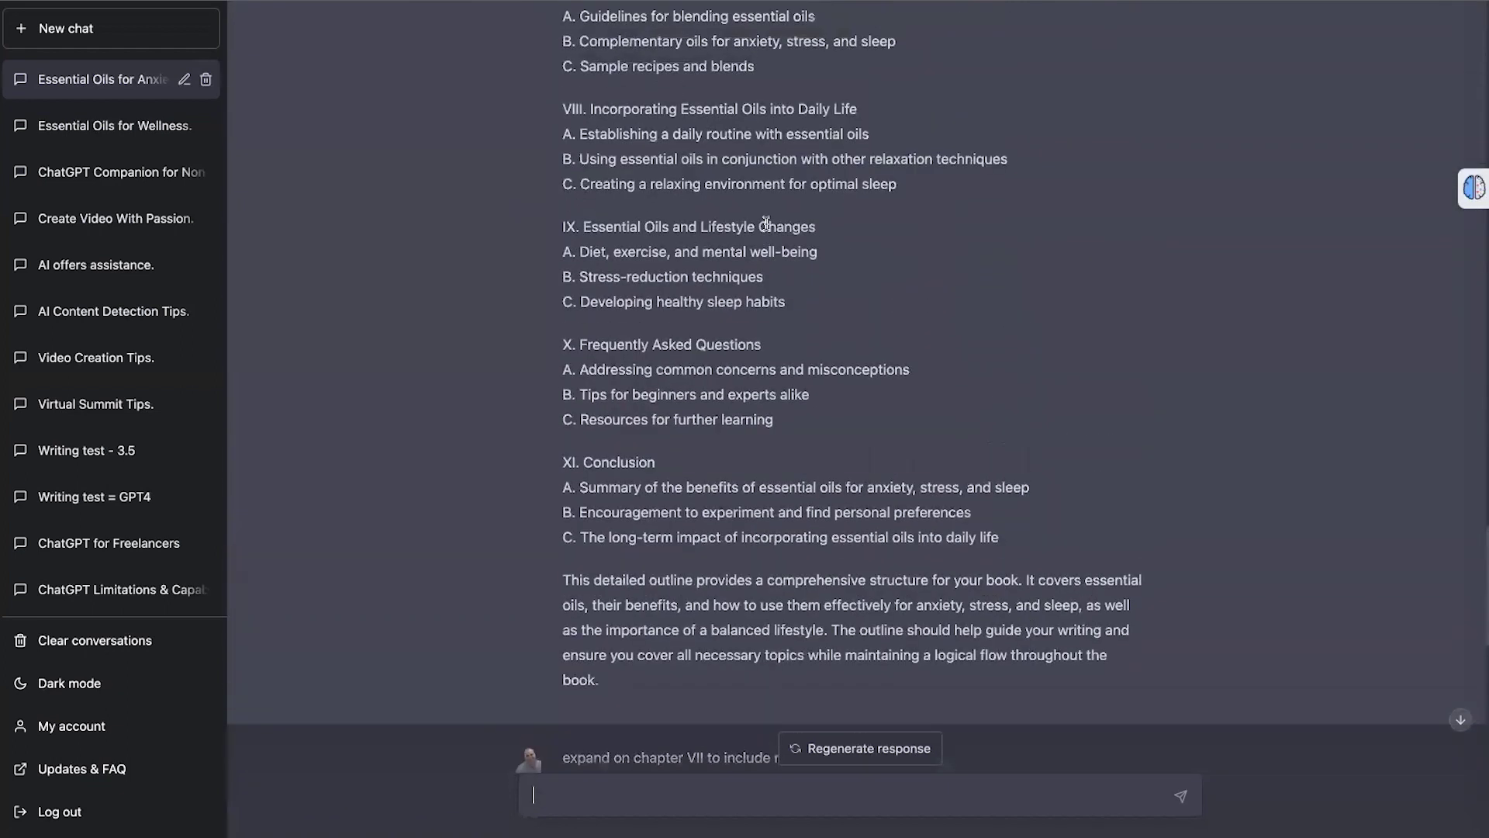
scroll(768, 230, up, 6)
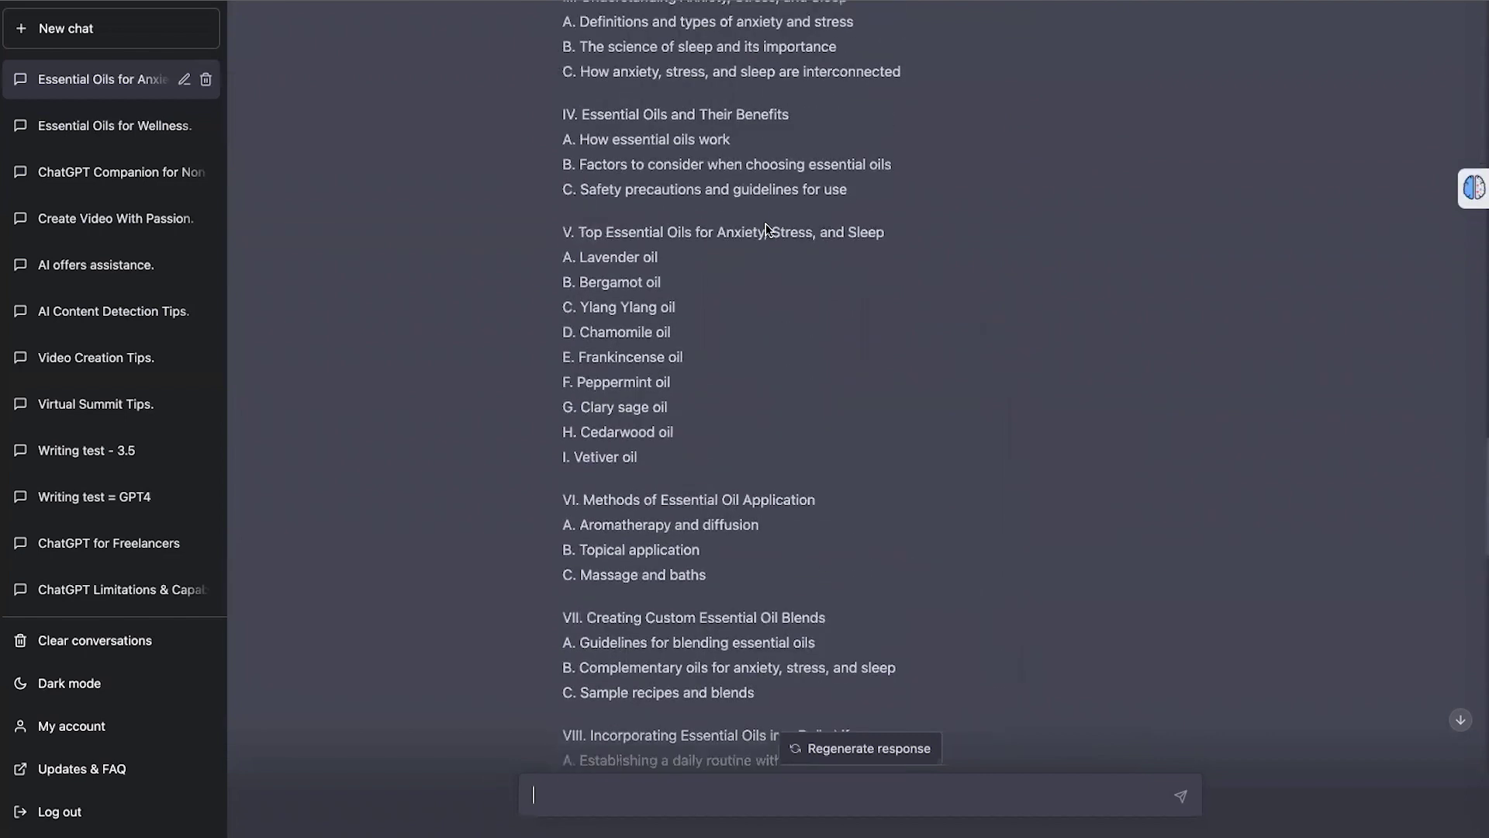
scroll(766, 225, up, 5)
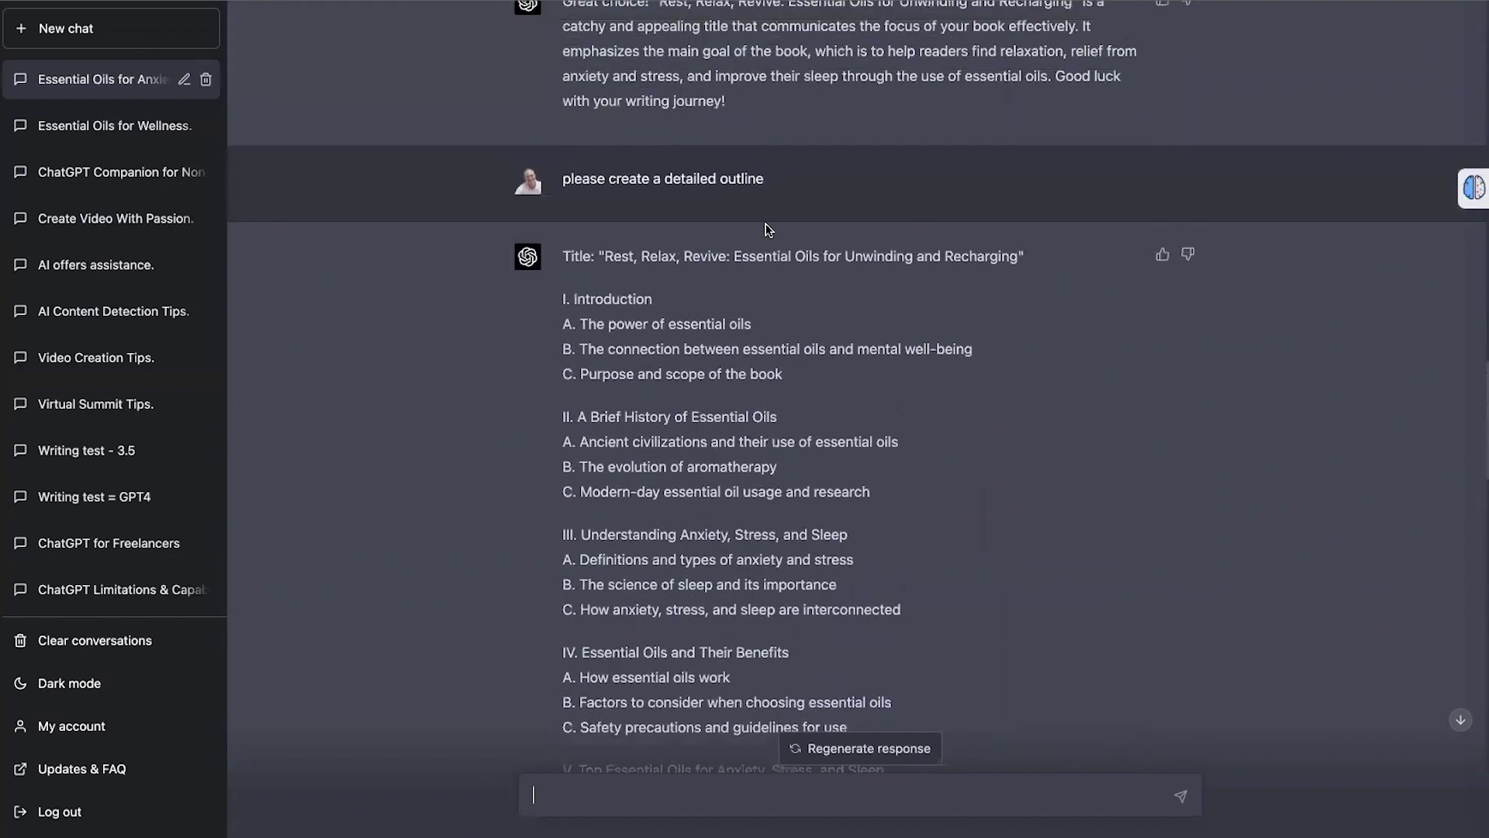
scroll(768, 228, down, 2)
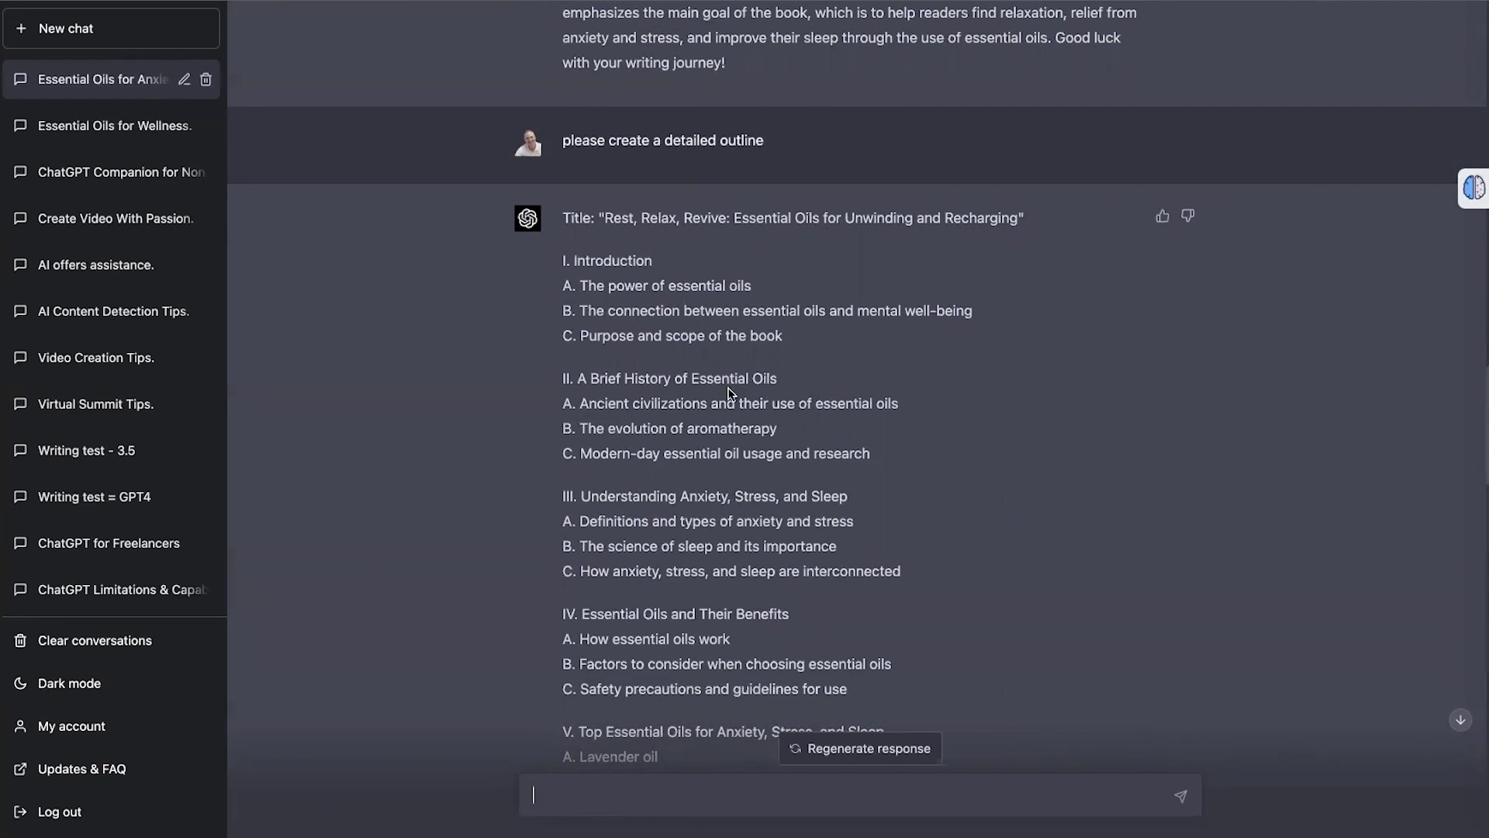
scroll(729, 386, down, 2)
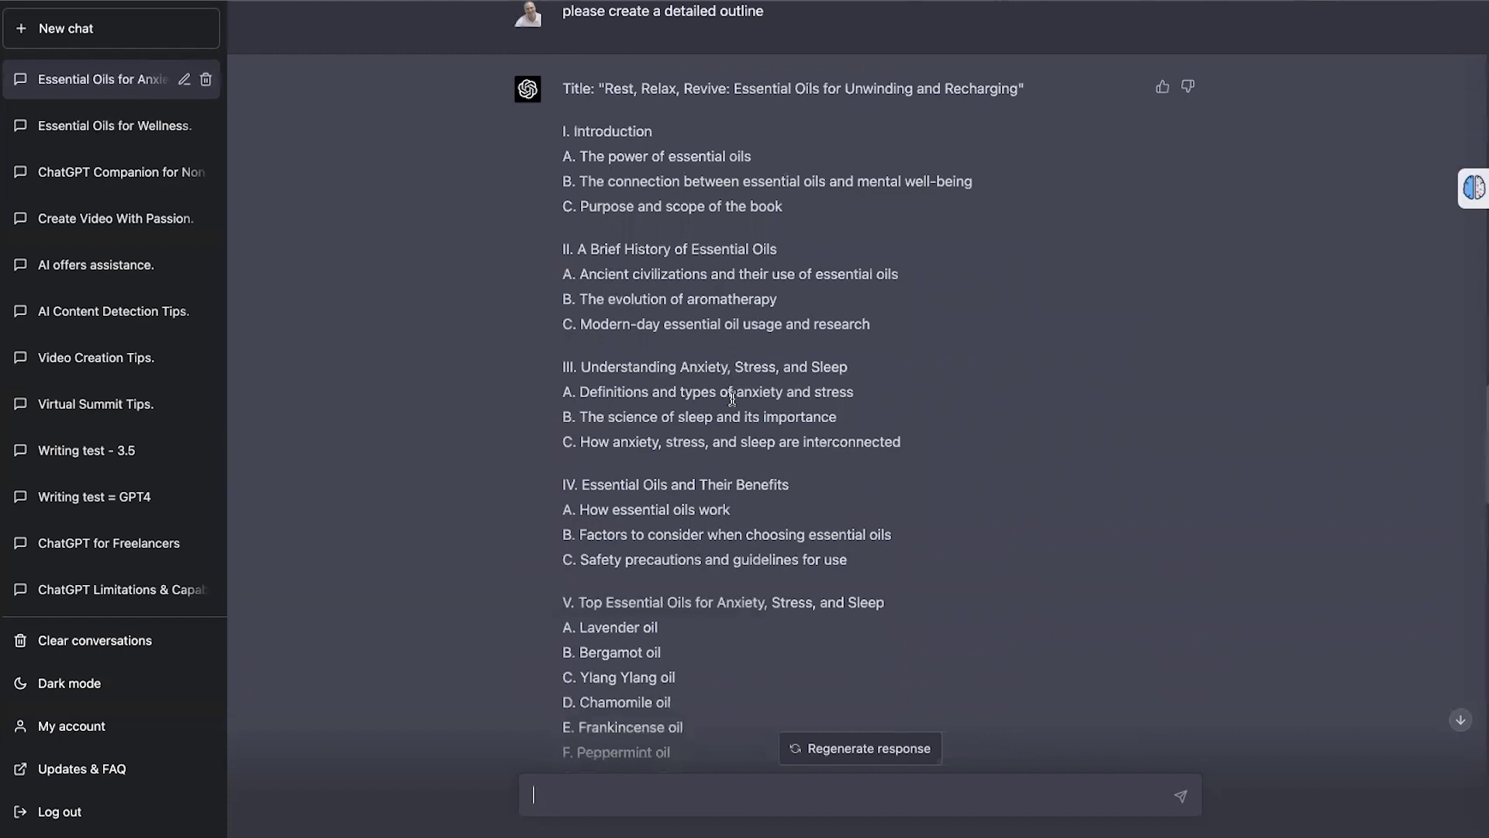
scroll(780, 453, down, 7)
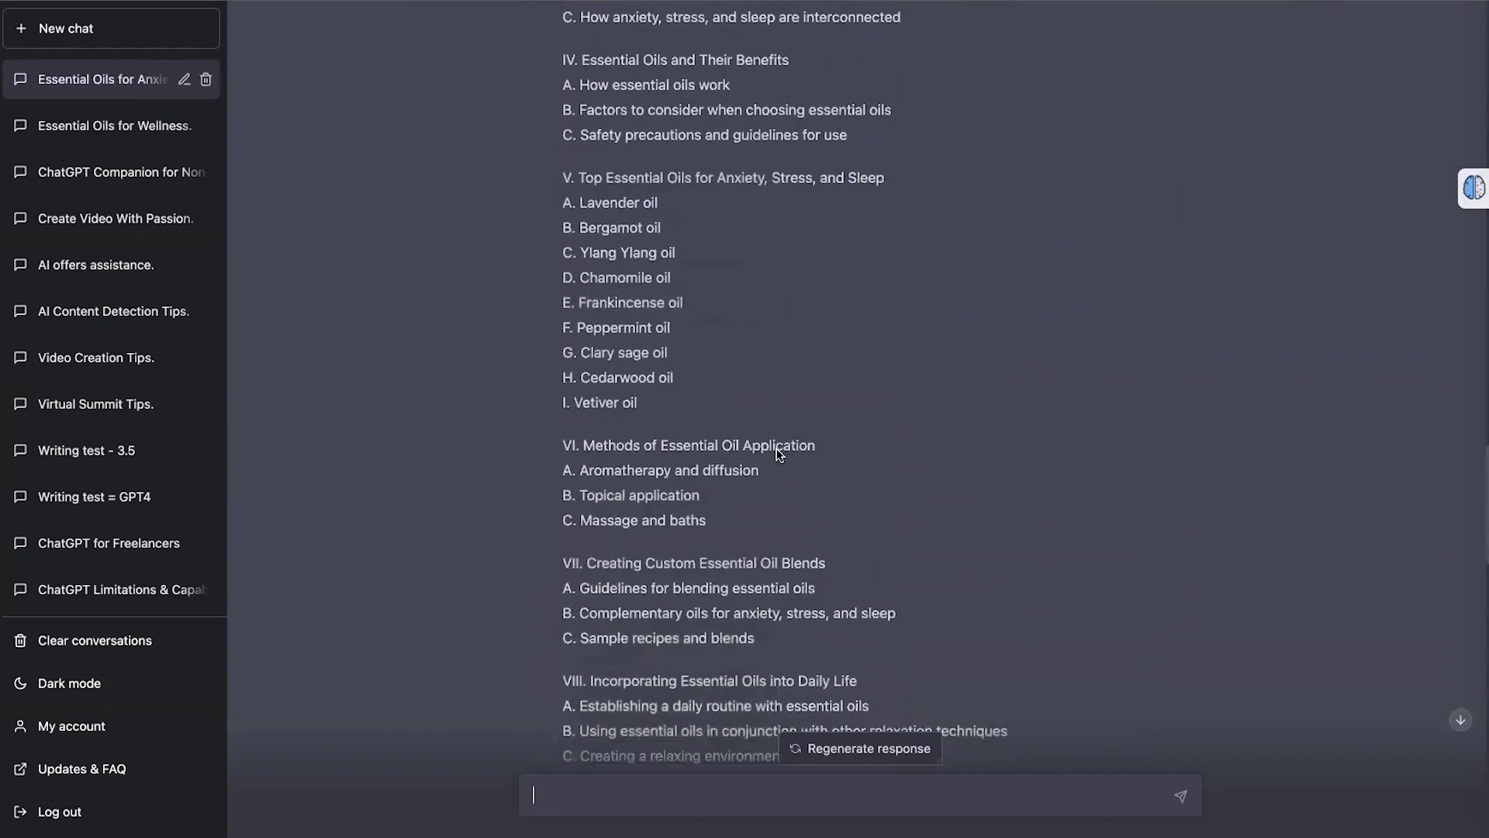
scroll(778, 454, down, 20)
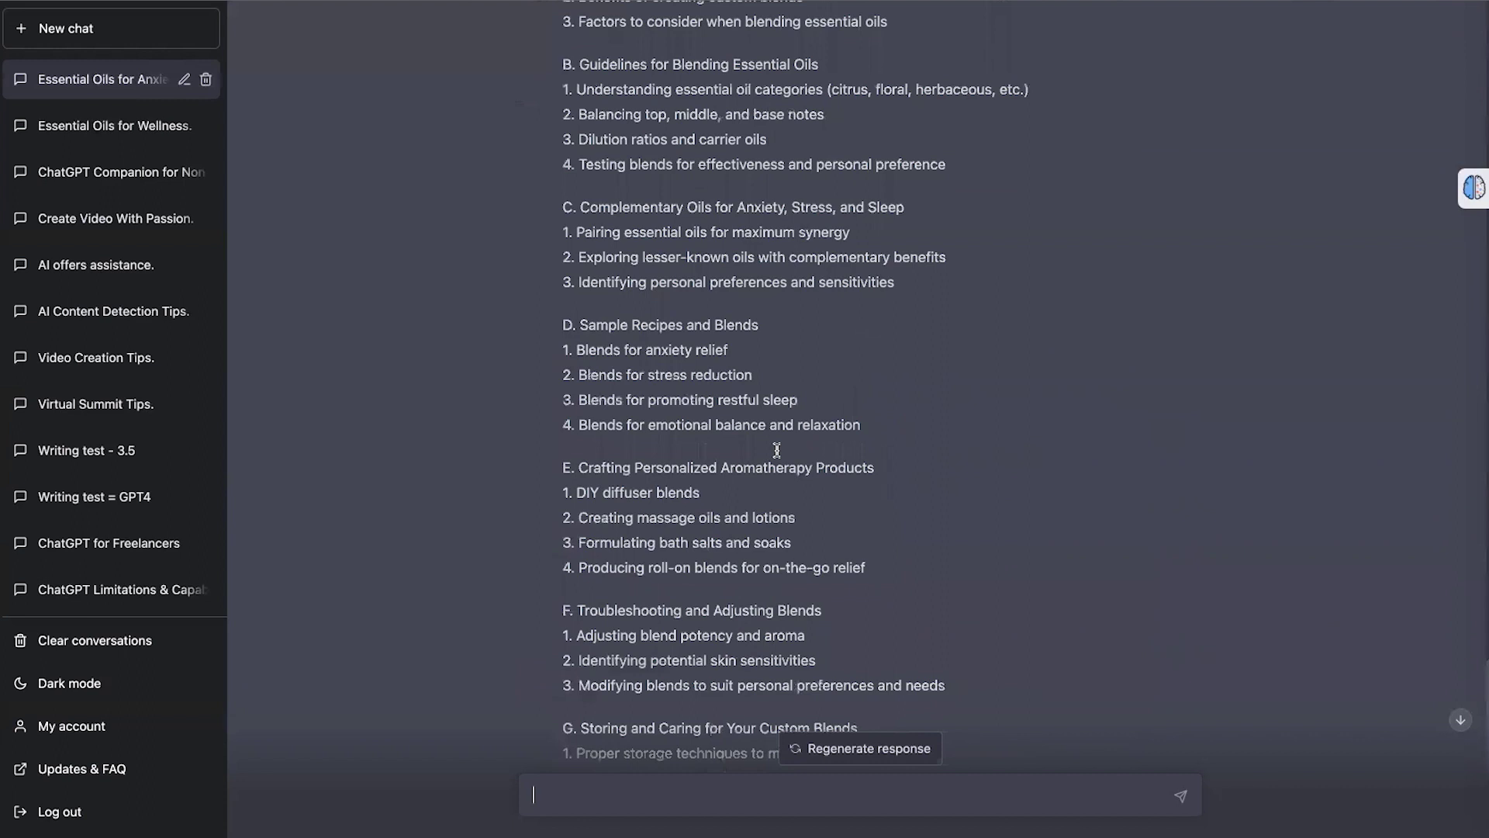
scroll(776, 450, down, 1)
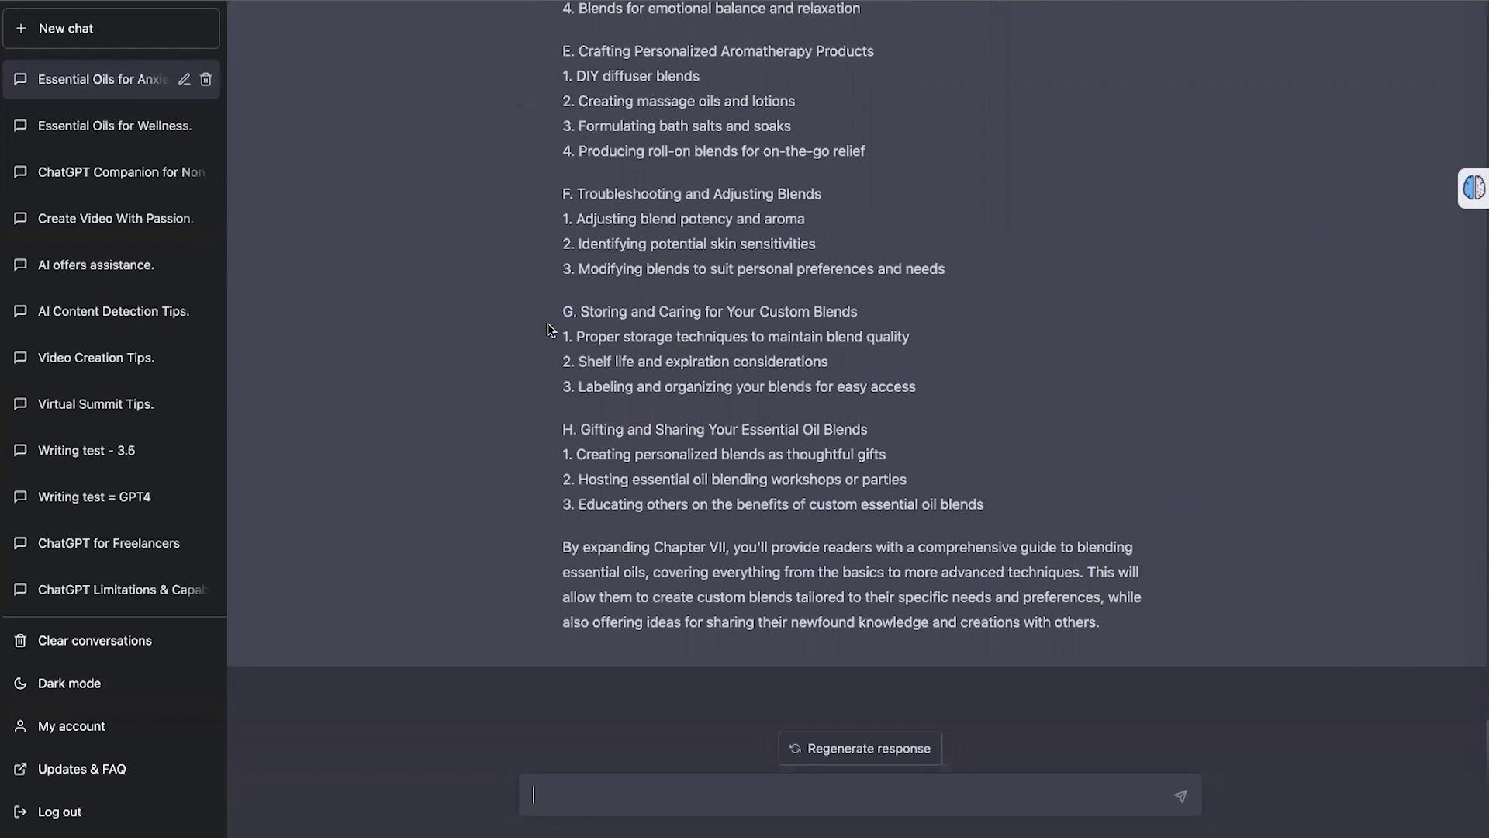
scroll(650, 282, up, 6)
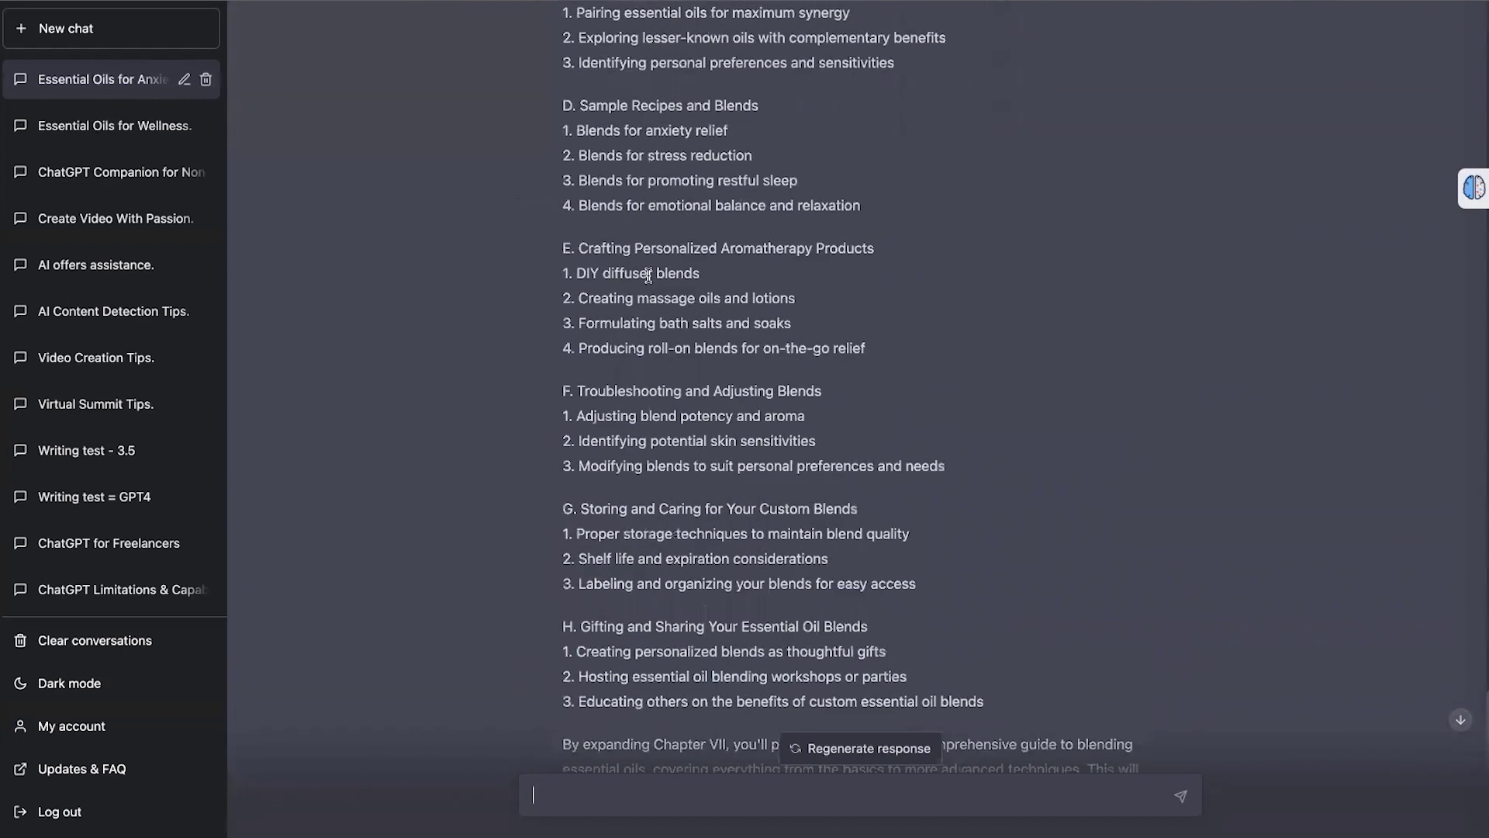
scroll(650, 282, up, 3)
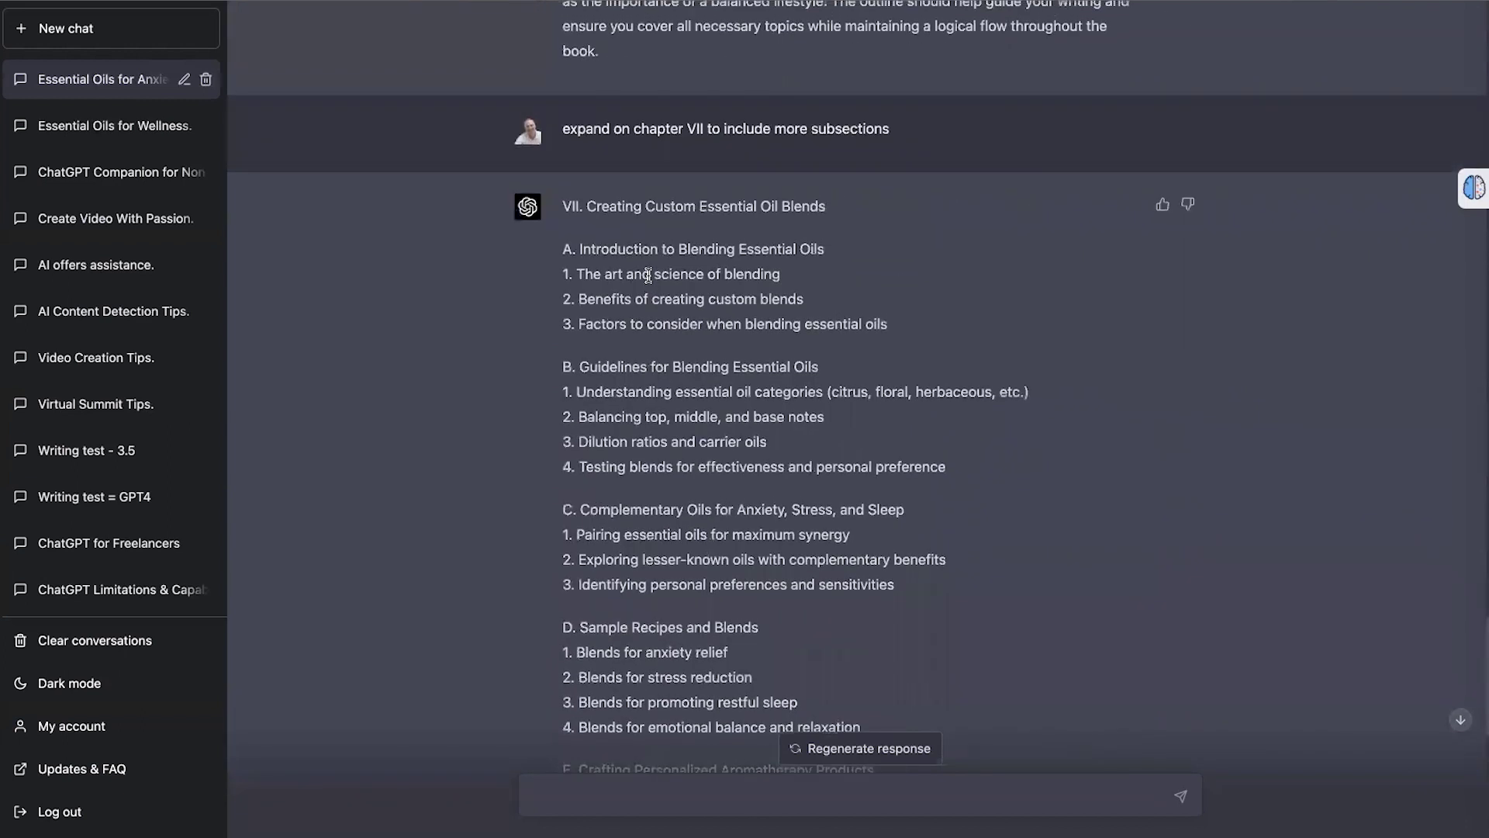